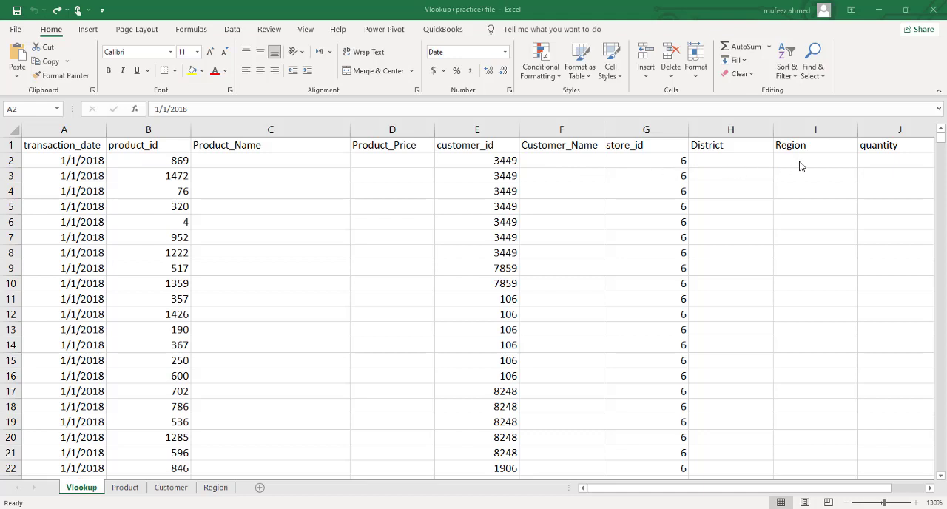
Step: Examine the columns of the Vlookup sheet and compare its product_id column with the Product sheet's id, name and price columns
{"action": "left_click", "coordinate": [930, 488]}
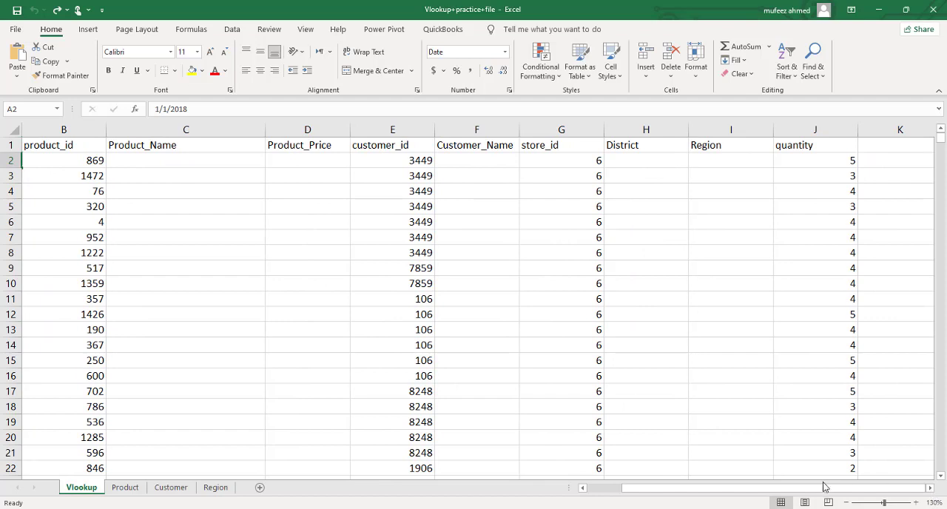
{"action": "left_click_drag", "start_coordinate": [824, 489], "coordinate": [795, 490]}
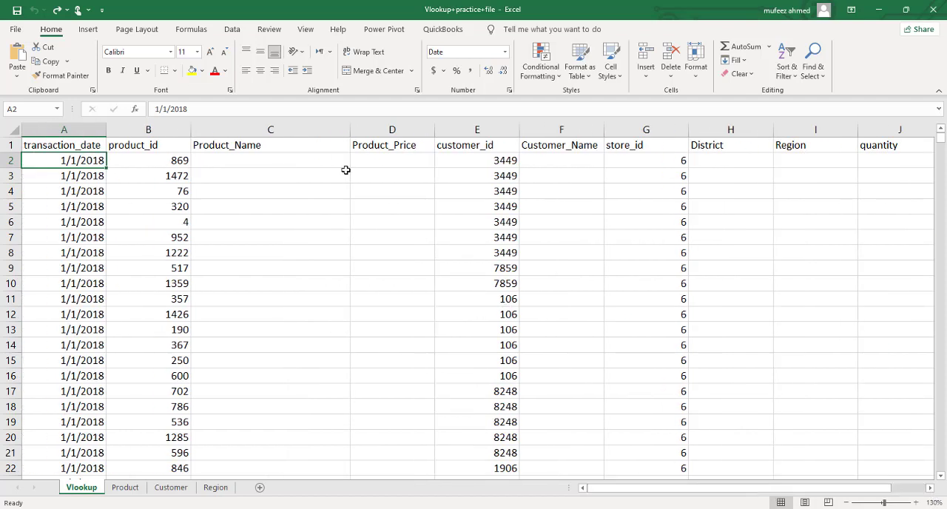
{"action": "left_click", "coordinate": [324, 160]}
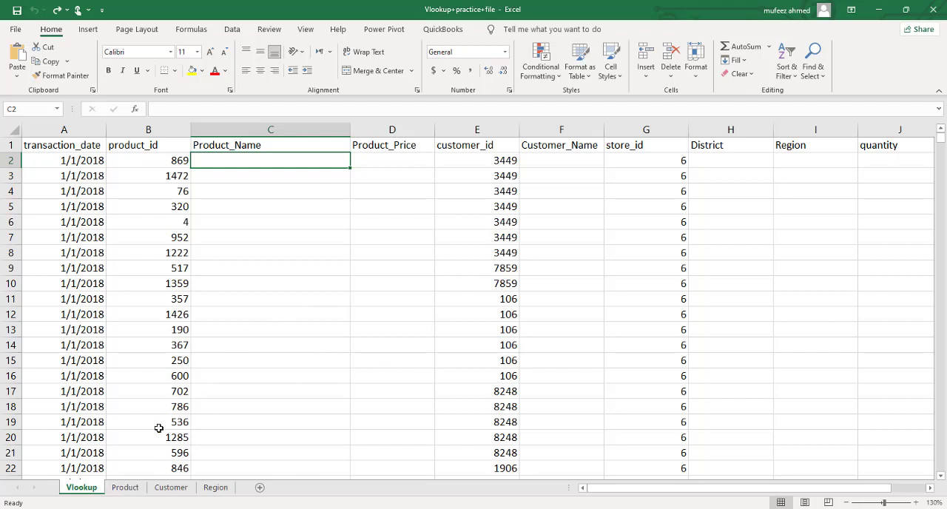
{"action": "left_click", "coordinate": [137, 489]}
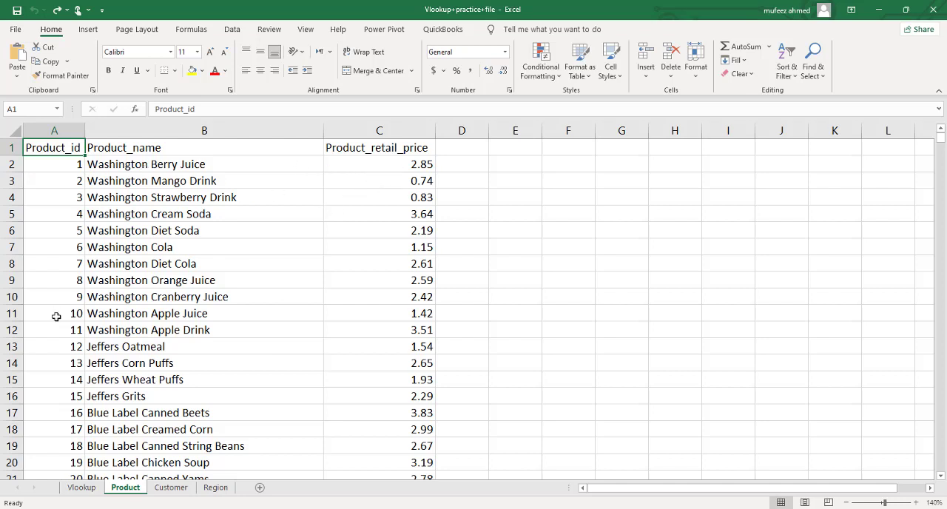
{"action": "left_click", "coordinate": [82, 490]}
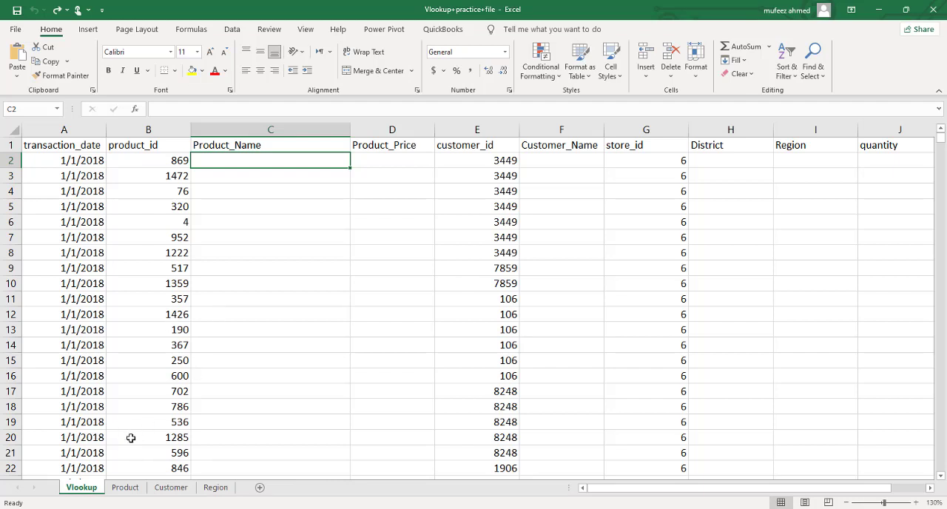
{"action": "left_click", "coordinate": [126, 488]}
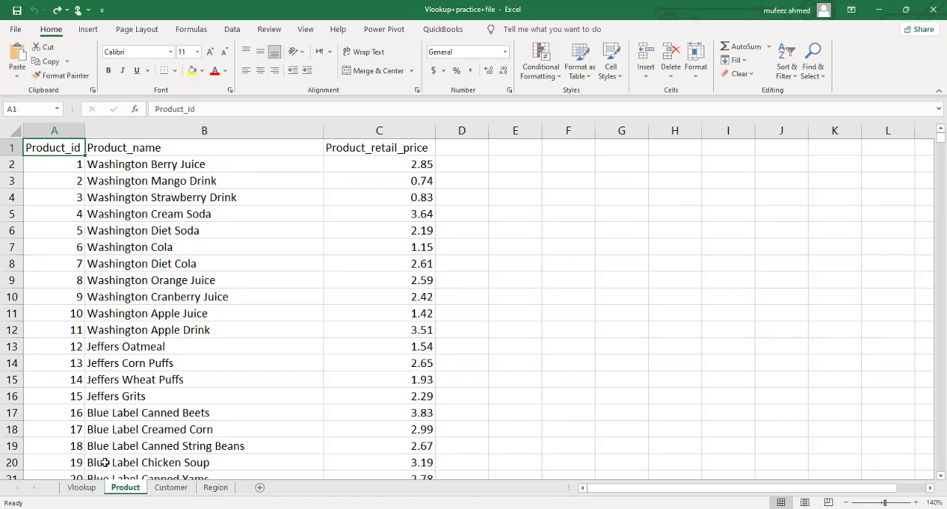
{"action": "left_click", "coordinate": [82, 489]}
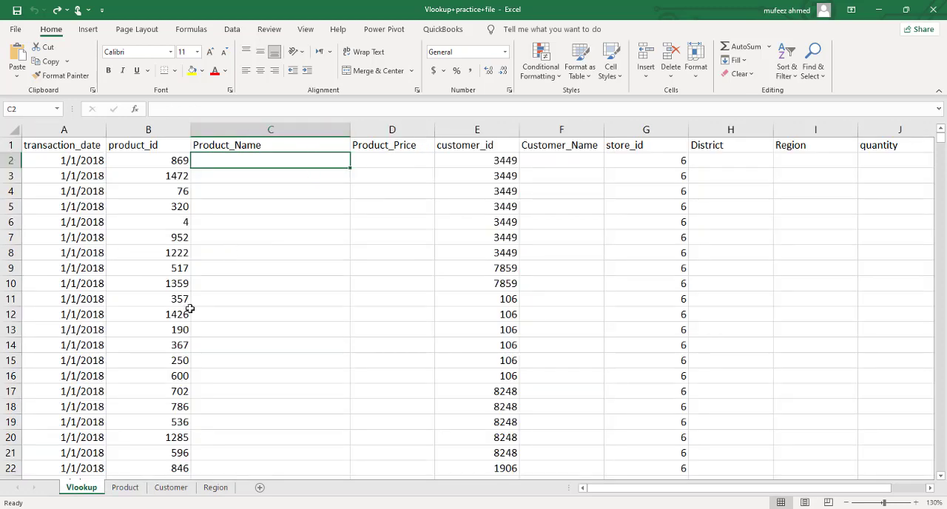
{"action": "left_click", "coordinate": [125, 489]}
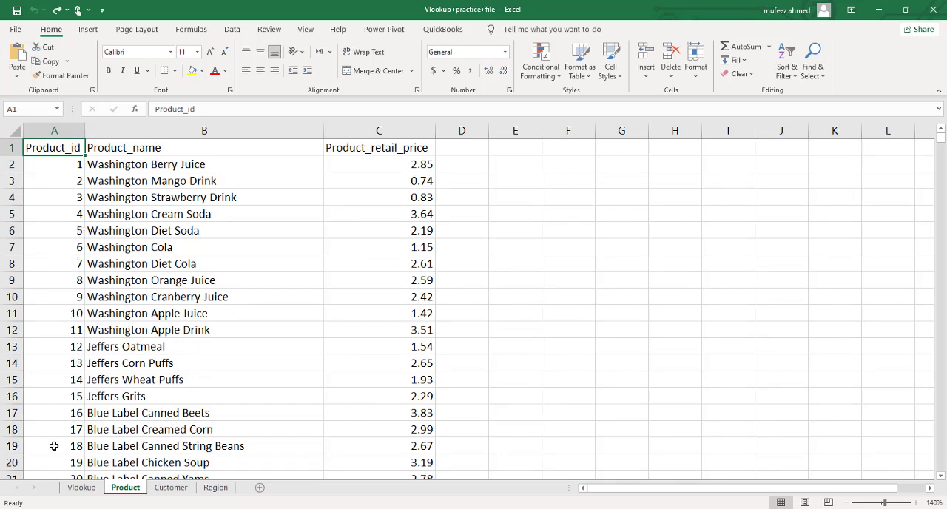
{"action": "left_click", "coordinate": [77, 488]}
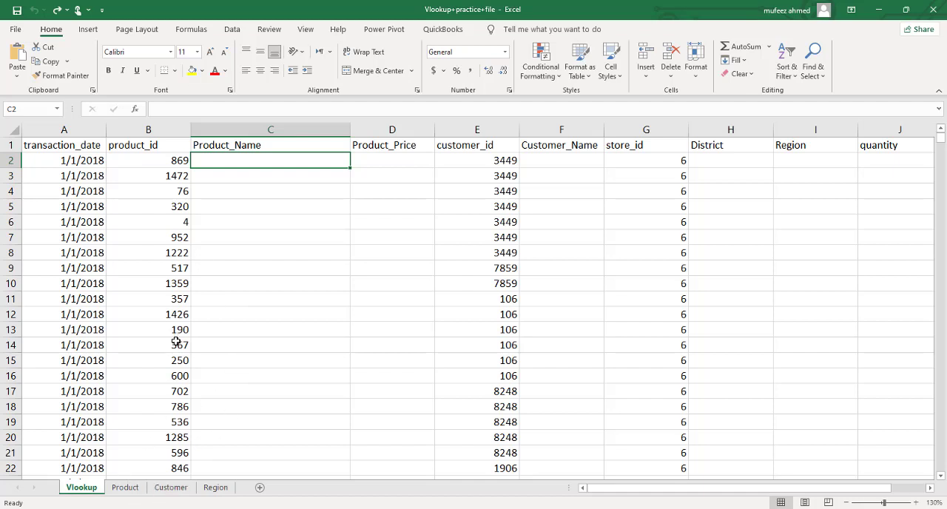
{"action": "left_click", "coordinate": [122, 488]}
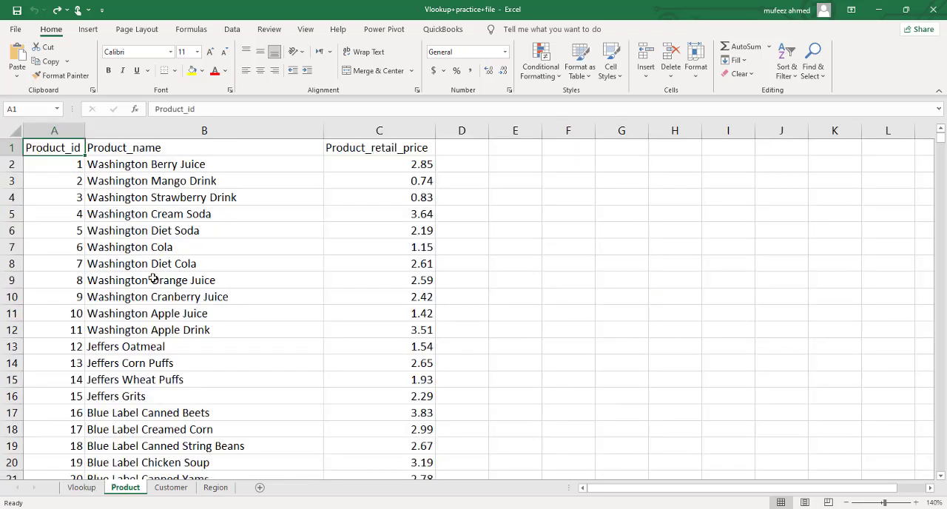
{"action": "left_click", "coordinate": [83, 493]}
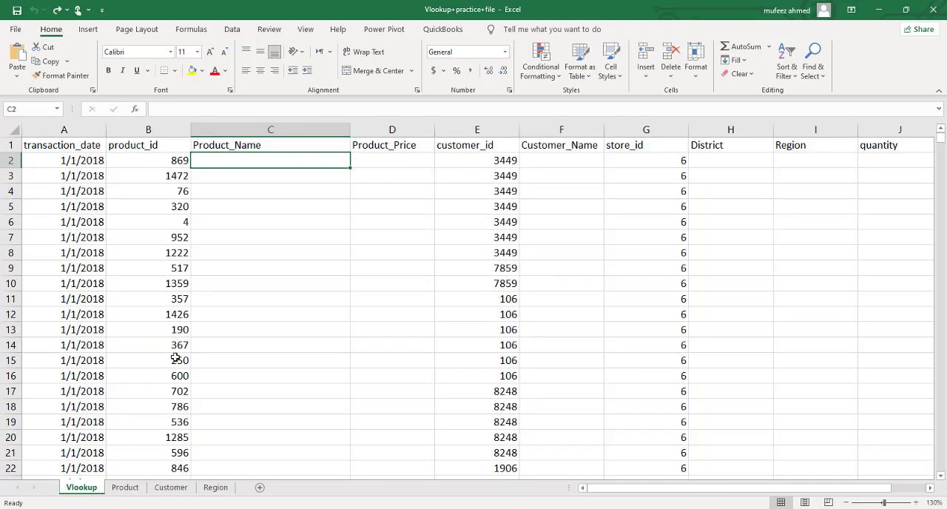
Step: Check how far the product_id column extends on the Vlookup sheet, and return to its first data row
{"action": "left_click", "coordinate": [242, 226]}
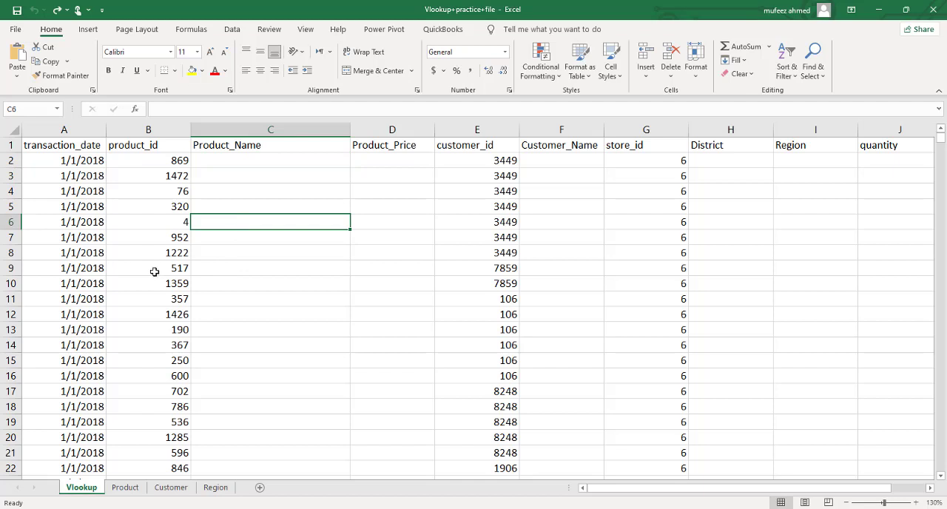
{"action": "left_click", "coordinate": [172, 162]}
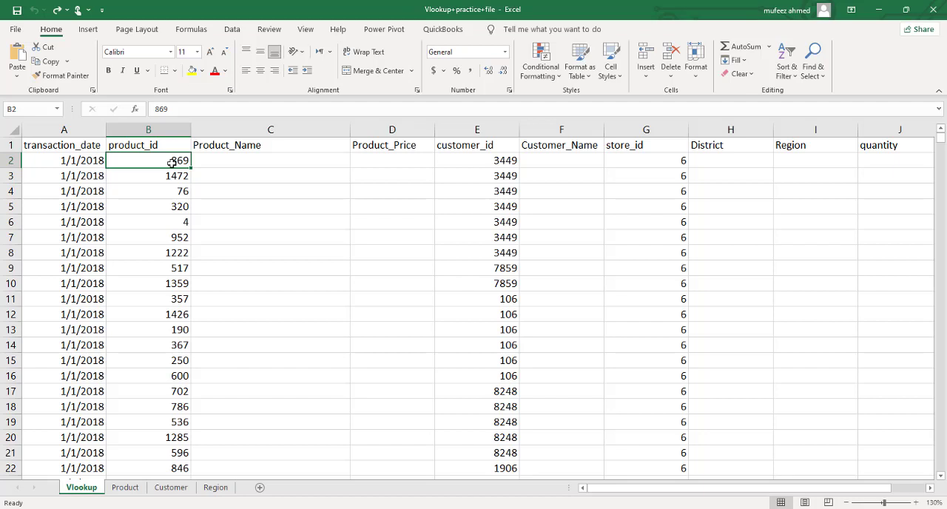
{"action": "key", "text": "ctrl+Down"}
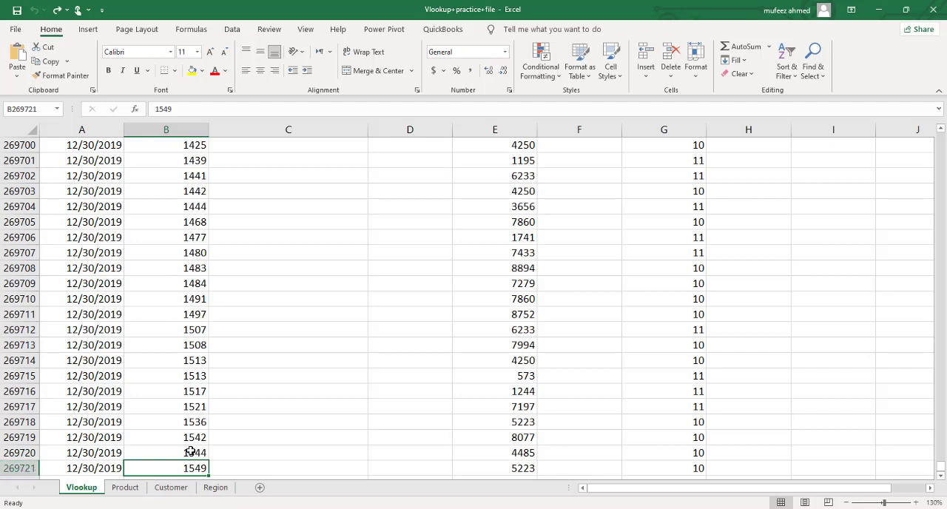
{"action": "key", "text": "ctrl+Up"}
{"action": "key", "text": "Down"}
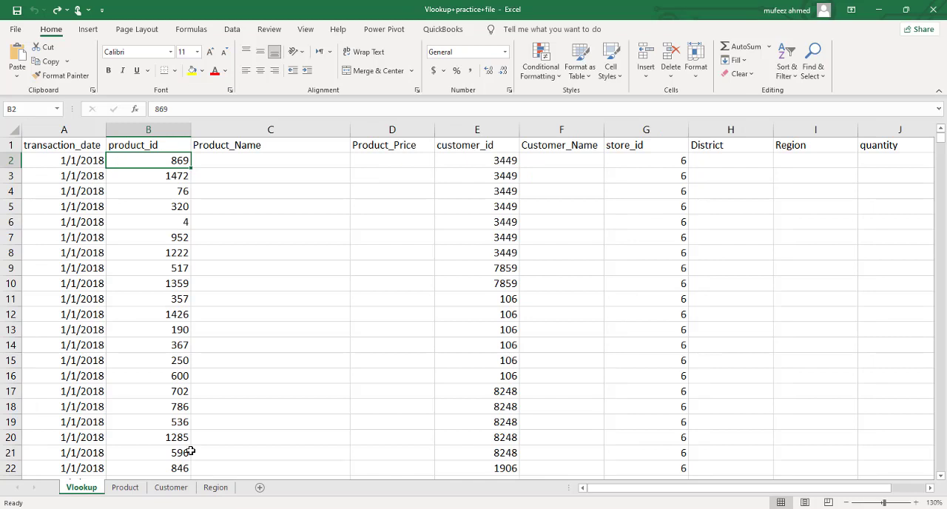
{"action": "key", "text": "Right"}
{"action": "key", "text": "Left"}
{"action": "key", "text": "Down"}
{"action": "key", "text": "Up"}
Step: Begin a VLOOKUP formula in C2 under Product_Name, using product_id cell B2 as the lookup value
{"action": "key", "text": "Right"}
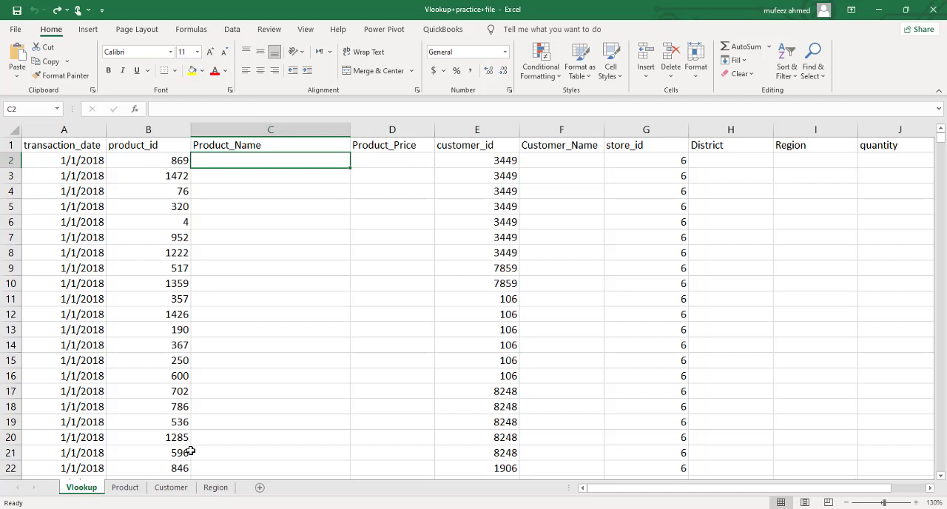
{"action": "type", "text": "="}
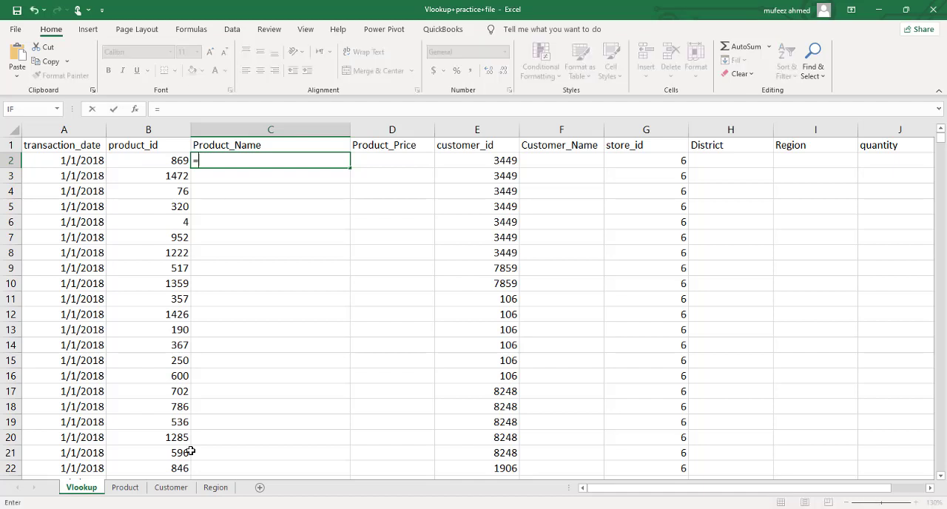
{"action": "type", "text": "vloo"}
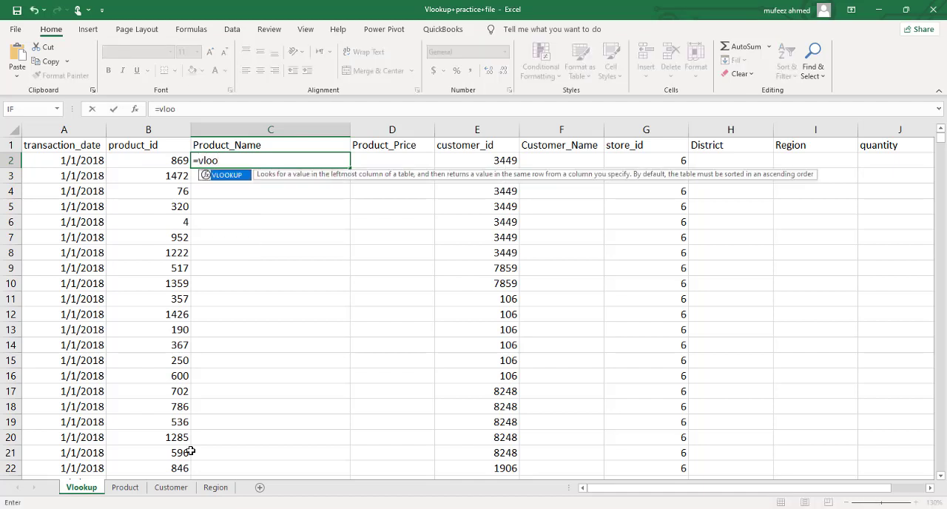
{"action": "key", "text": "Tab"}
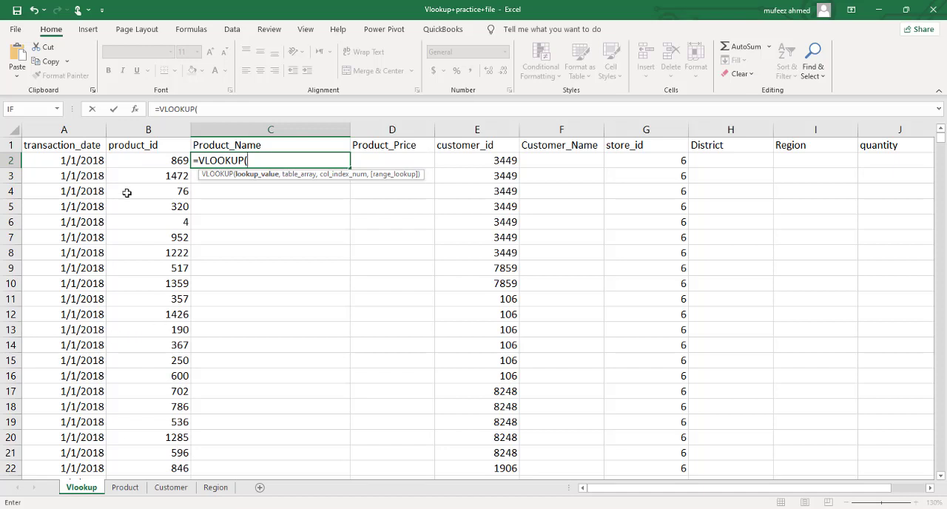
{"action": "left_click", "coordinate": [160, 162]}
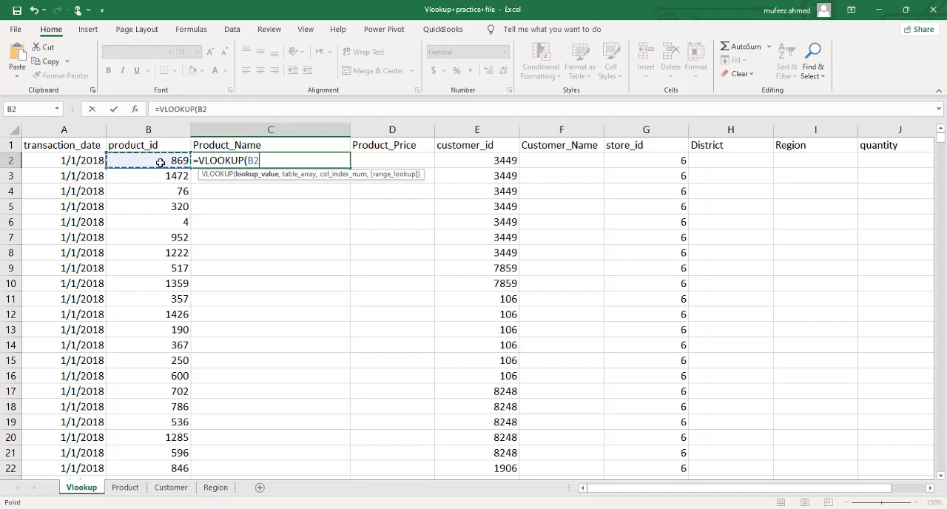
{"action": "type", "text": ","}
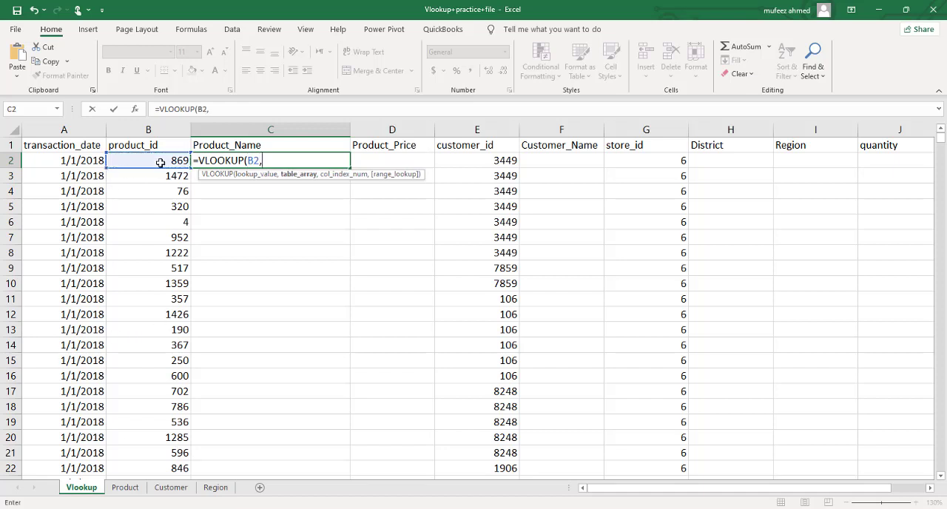
Step: Set the formula's table array to the range A2:C1561 on the Product sheet
{"action": "left_click", "coordinate": [125, 487]}
{"action": "left_click", "coordinate": [66, 163]}
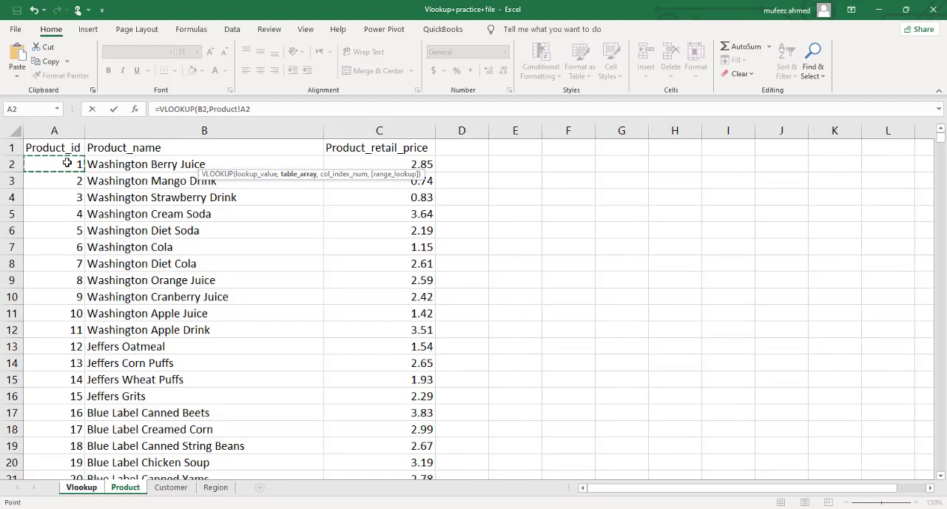
{"action": "key", "text": "shift+Right"}
{"action": "key", "text": "shift+Right"}
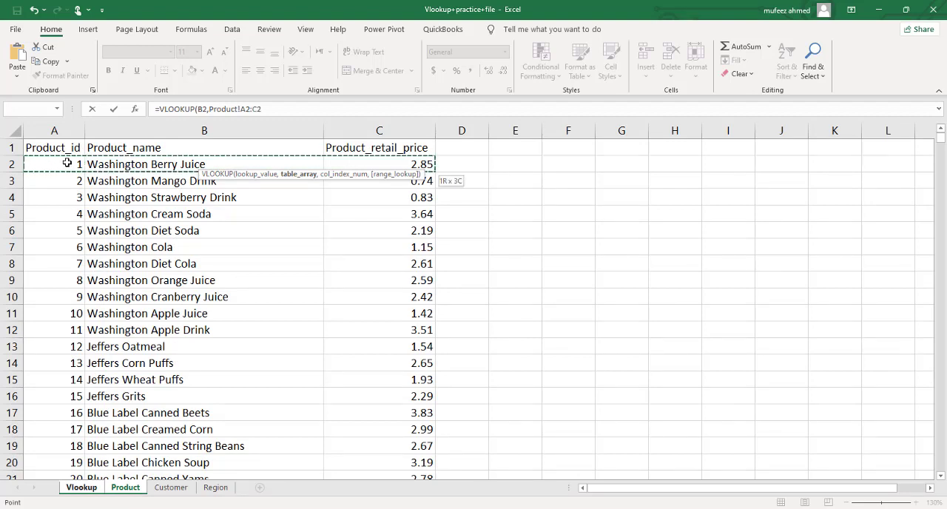
{"action": "key", "text": "ctrl+shift+Down"}
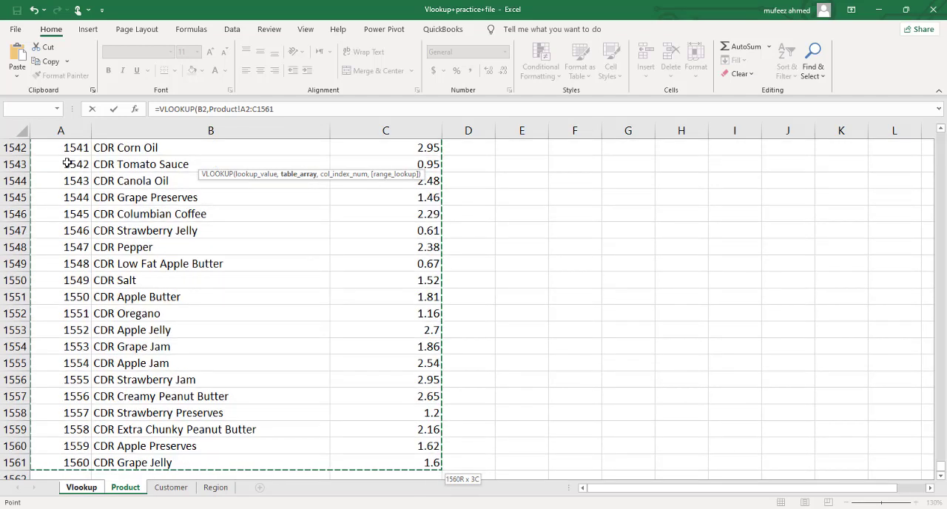
{"action": "type", "text": ","}
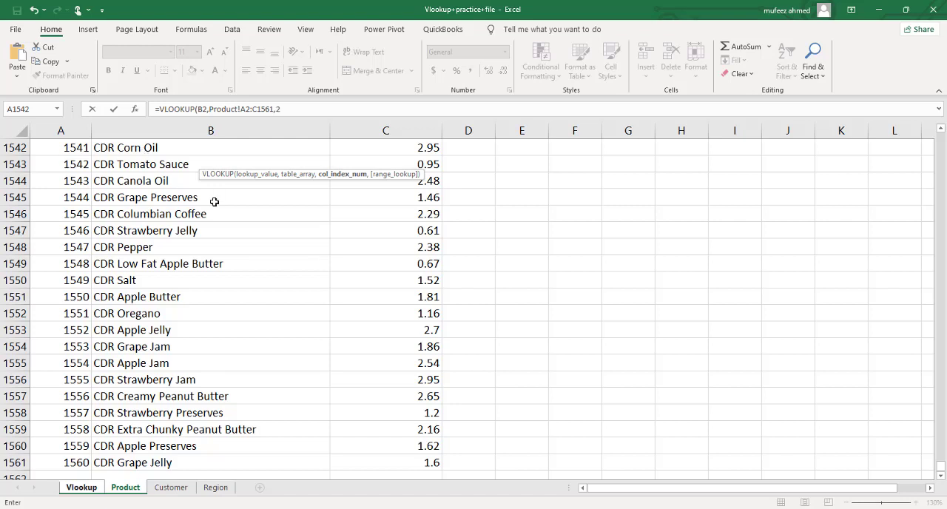
Step: Complete the VLOOKUP formula with column index 2 and FALSE for an exact match
{"action": "type", "text": "2,"}
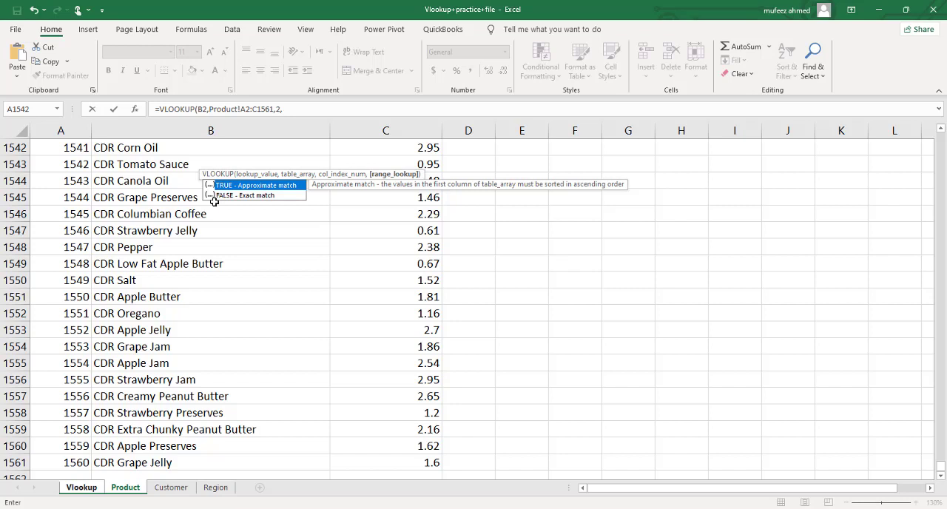
{"action": "key", "text": "Down"}
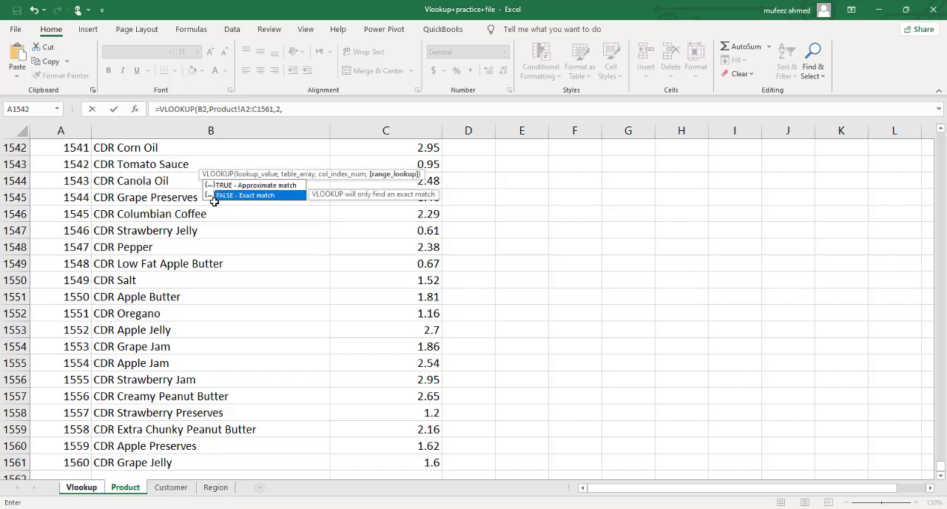
{"action": "key", "text": "Tab"}
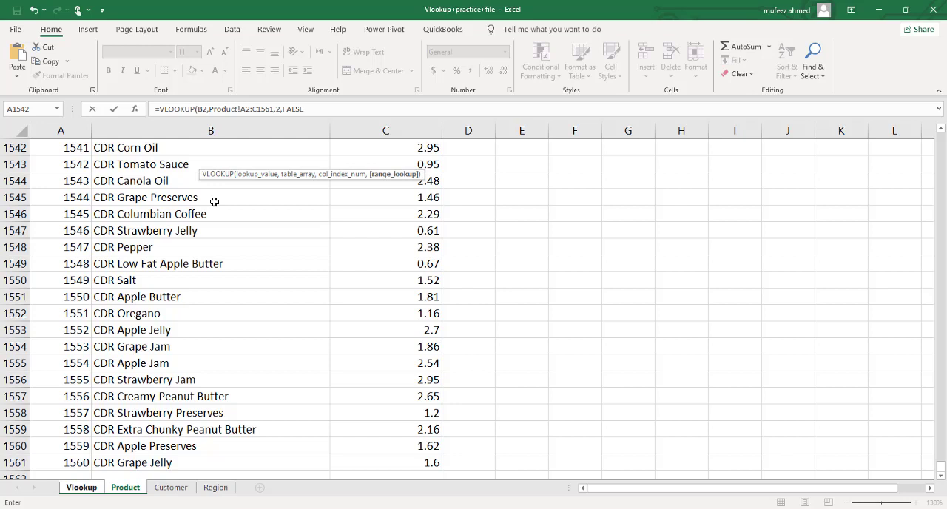
{"action": "key", "text": "Return"}
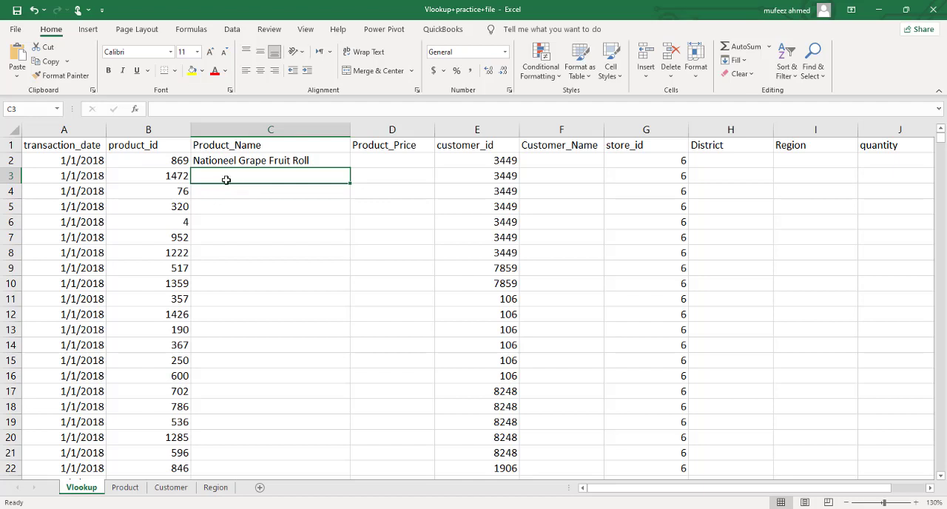
Step: Find product id 869 on the Product sheet to verify the name looked up in C2, and return to the Vlookup sheet
{"action": "left_click", "coordinate": [126, 487]}
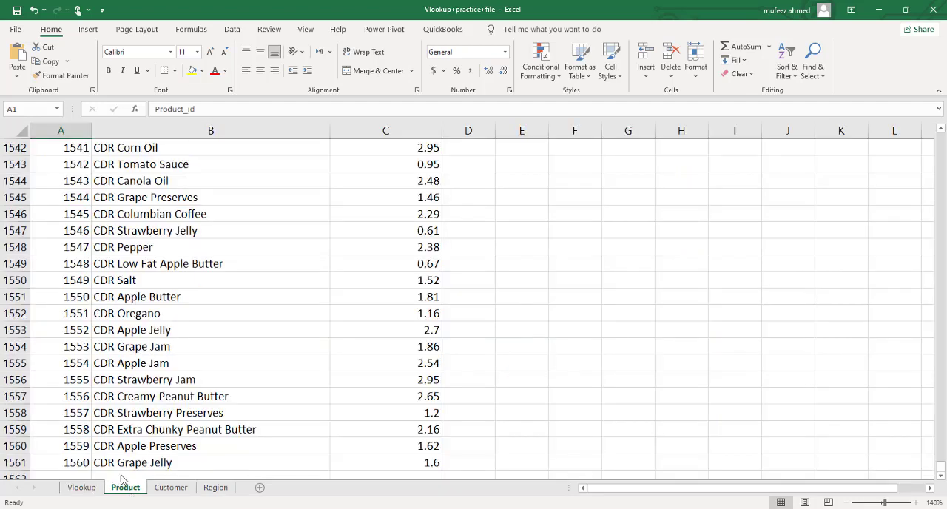
{"action": "key", "text": "ctrl+f"}
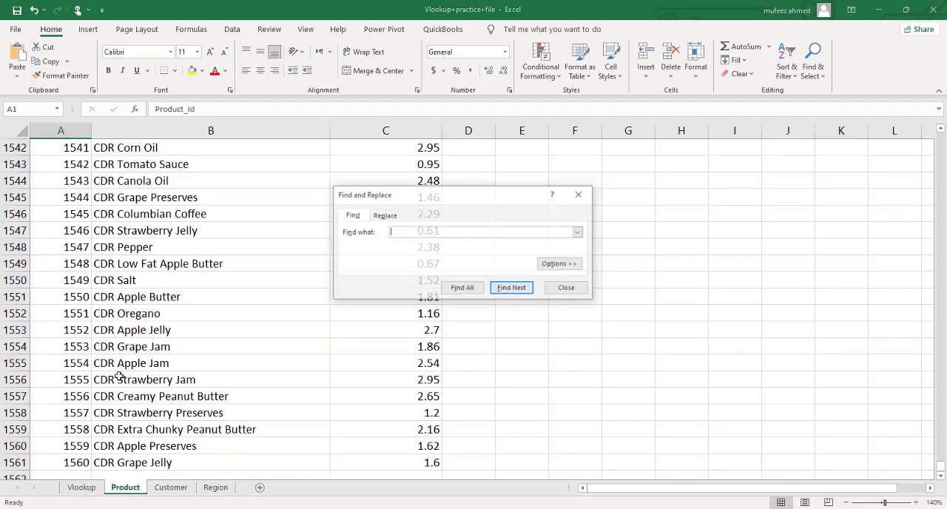
{"action": "type", "text": "8"}
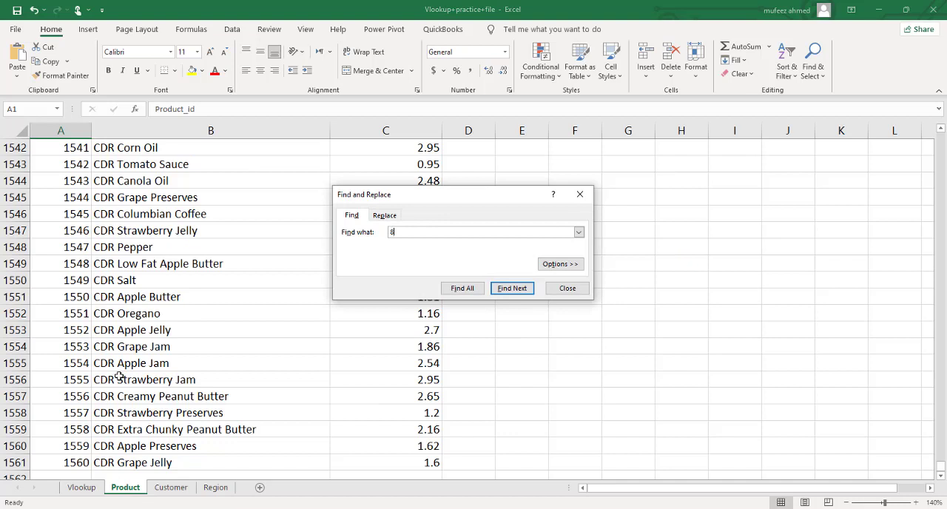
{"action": "type", "text": "69"}
{"action": "key", "text": "Return"}
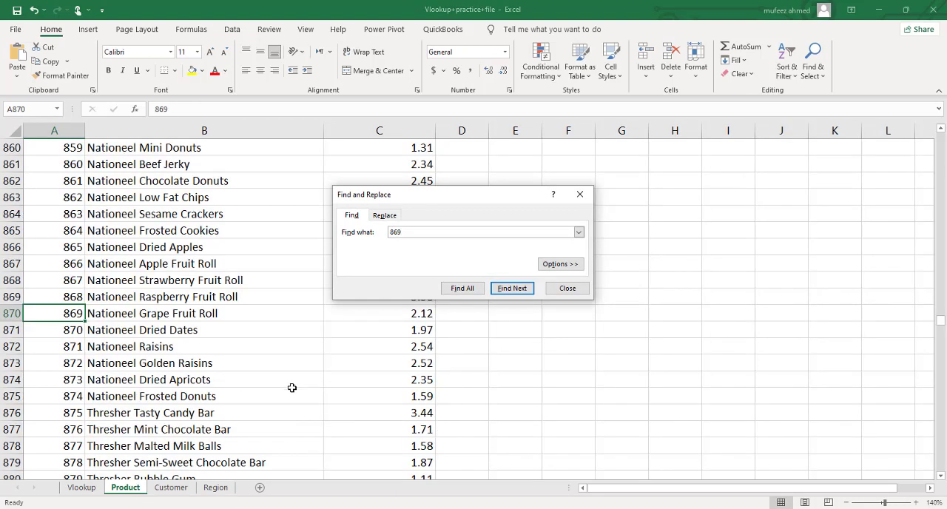
{"action": "left_click", "coordinate": [564, 290]}
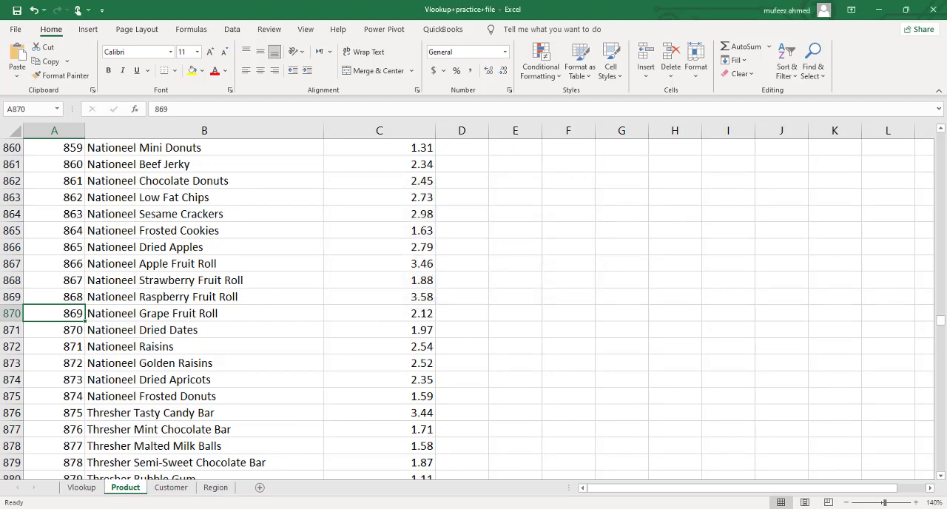
{"action": "left_click", "coordinate": [81, 487]}
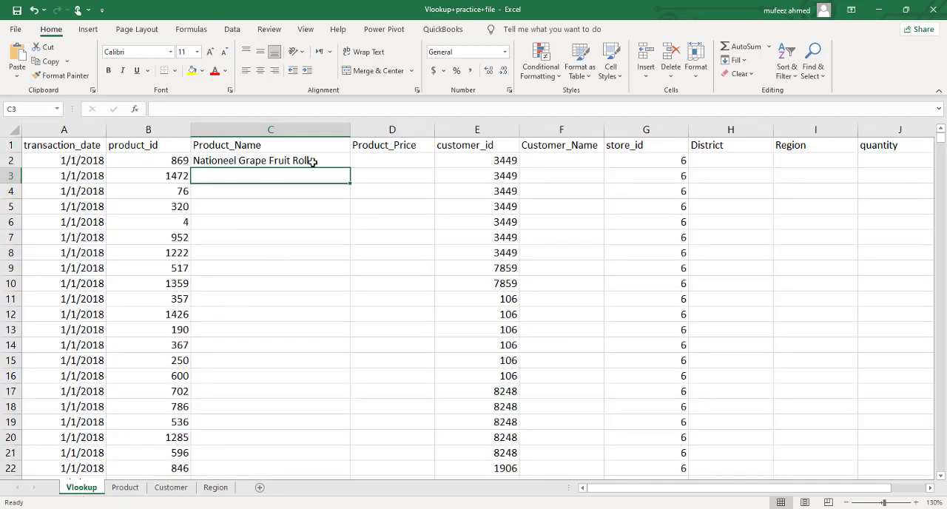
Step: Examine the VLOOKUP formula in C2 and the first rows of the Product sheet's table, and return to the Vlookup sheet
{"action": "left_click", "coordinate": [313, 161]}
{"action": "double_click", "coordinate": [313, 161]}
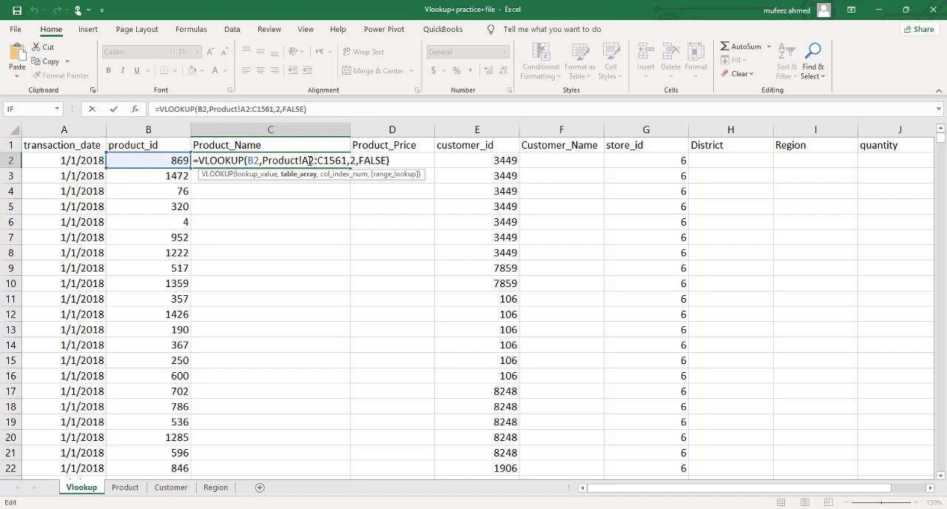
{"action": "left_click", "coordinate": [344, 181]}
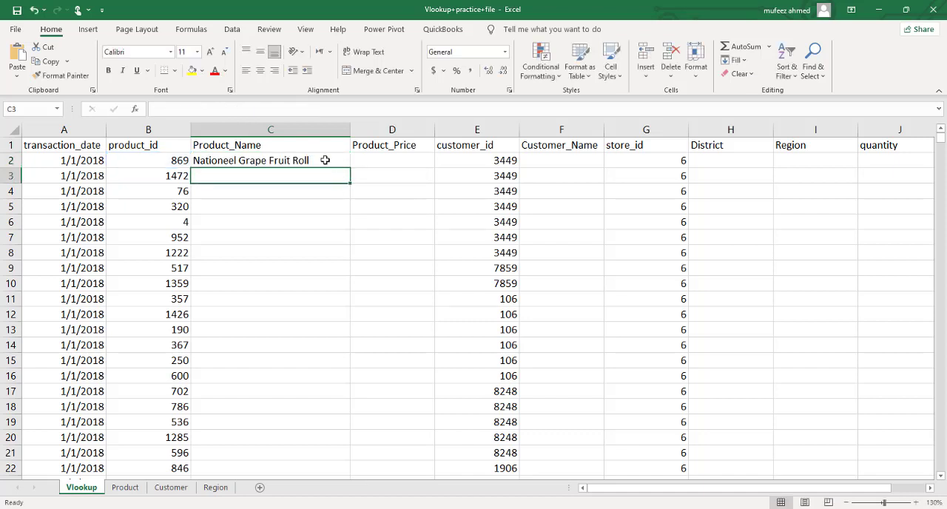
{"action": "left_click", "coordinate": [326, 160]}
{"action": "left_click", "coordinate": [125, 488]}
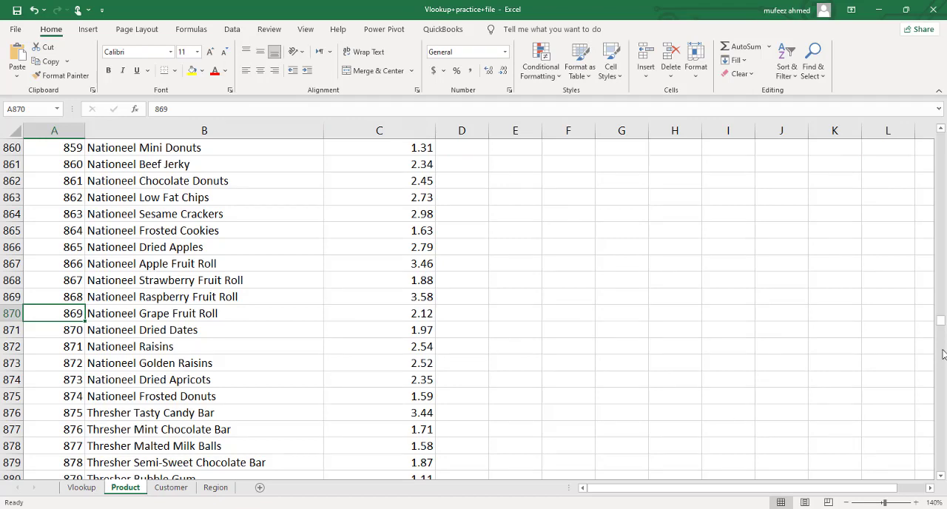
{"action": "left_click_drag", "start_coordinate": [940, 321], "coordinate": [938, 131]}
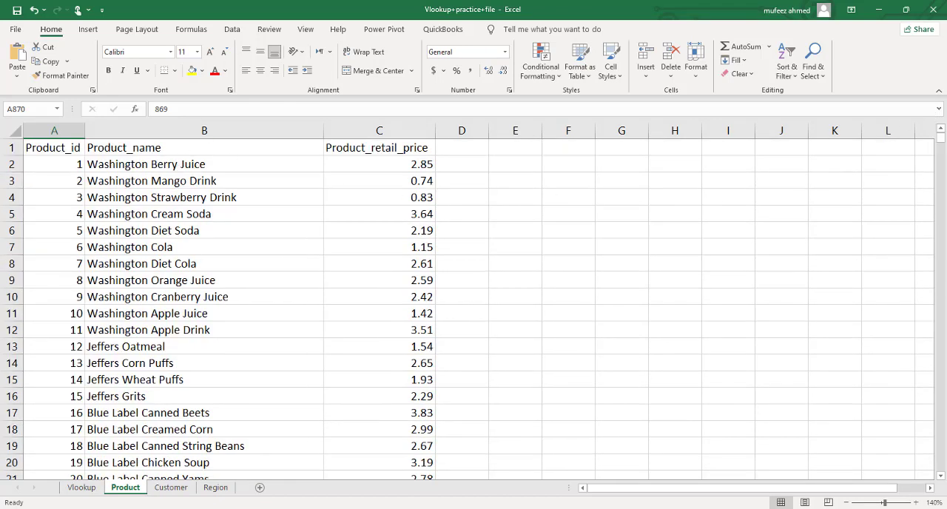
{"action": "key", "text": "alt+Tab"}
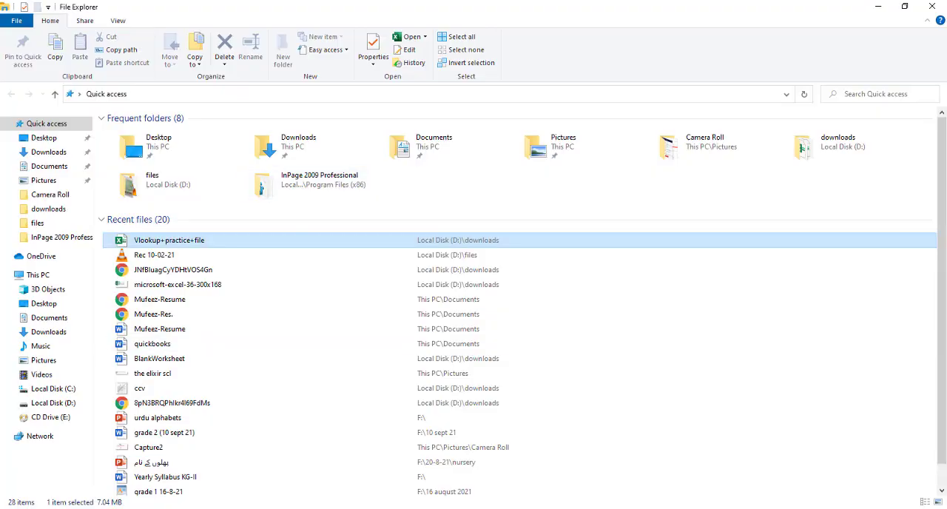
{"action": "key", "text": "alt+Tab"}
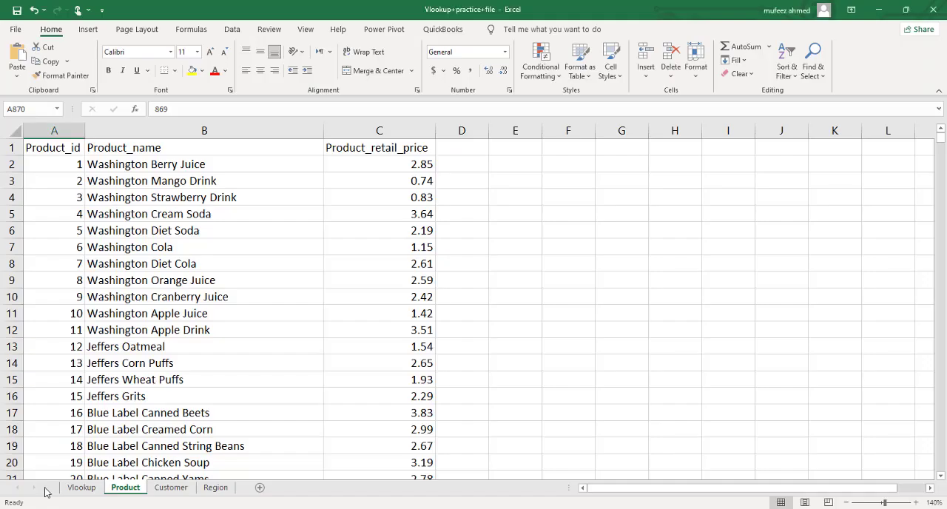
{"action": "left_click", "coordinate": [81, 488]}
{"action": "left_click", "coordinate": [231, 178]}
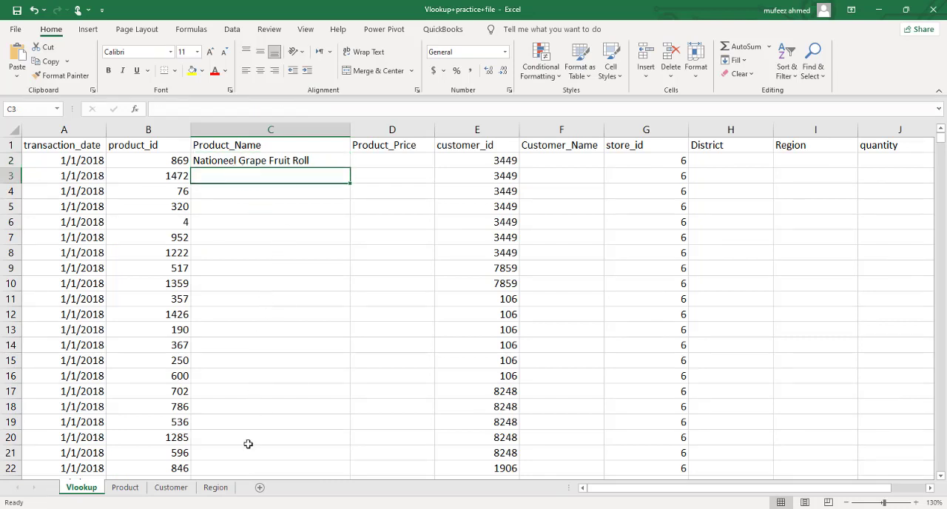
Step: Check the last row of the Product sheet's data against the table range in C2's formula on the Vlookup sheet
{"action": "left_click", "coordinate": [127, 490]}
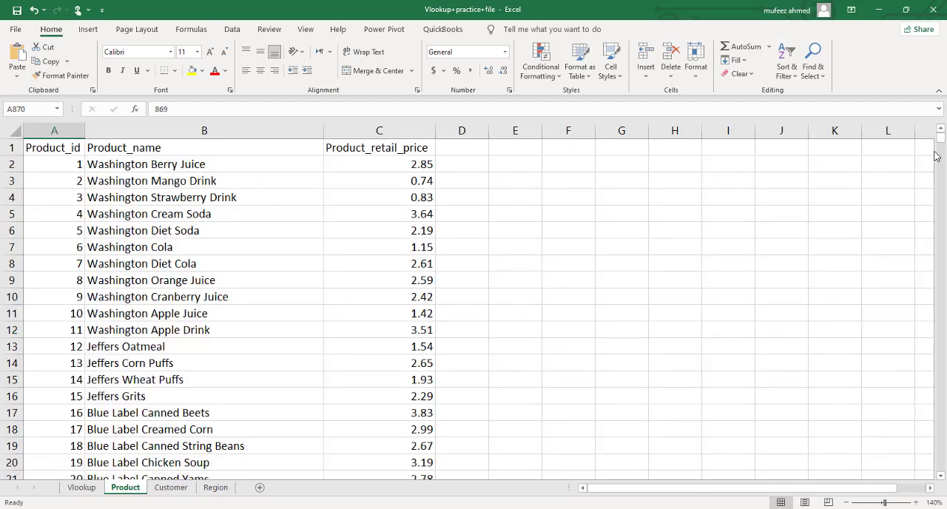
{"action": "left_click_drag", "start_coordinate": [940, 138], "coordinate": [940, 466]}
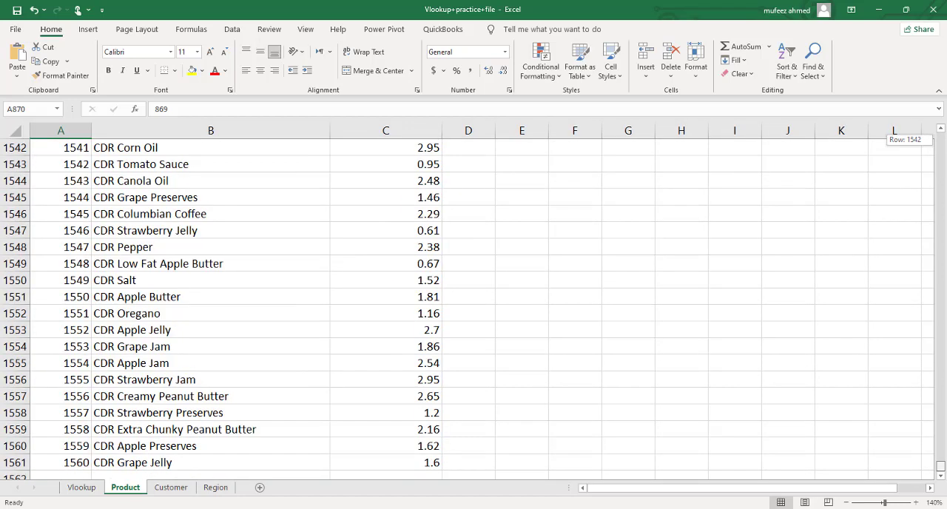
{"action": "left_click", "coordinate": [287, 449]}
{"action": "key", "text": "Down"}
{"action": "key", "text": "Down"}
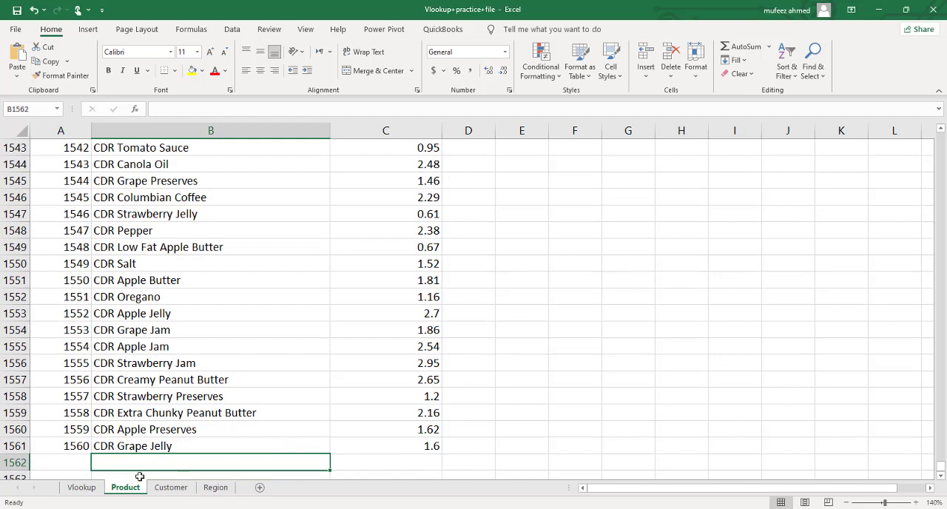
{"action": "left_click", "coordinate": [76, 491]}
{"action": "left_click", "coordinate": [315, 161]}
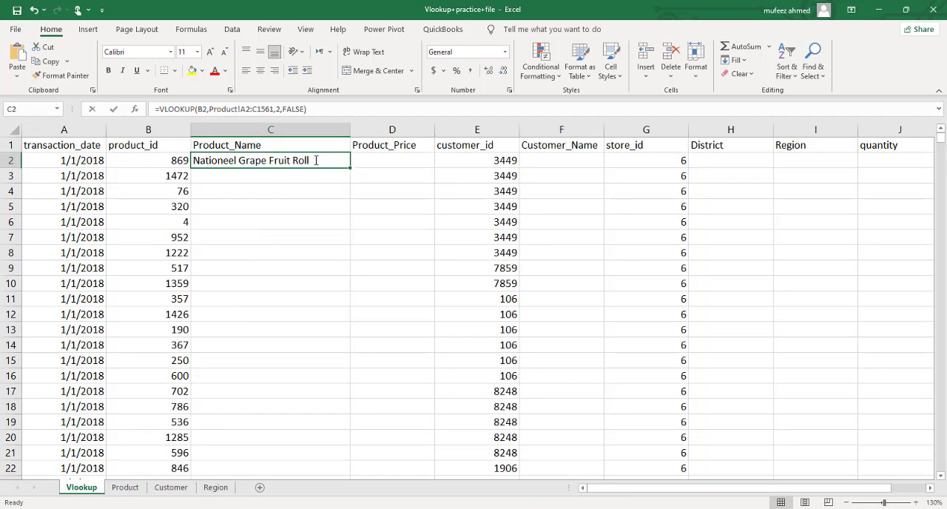
{"action": "double_click", "coordinate": [320, 160]}
{"action": "key", "text": "Return"}
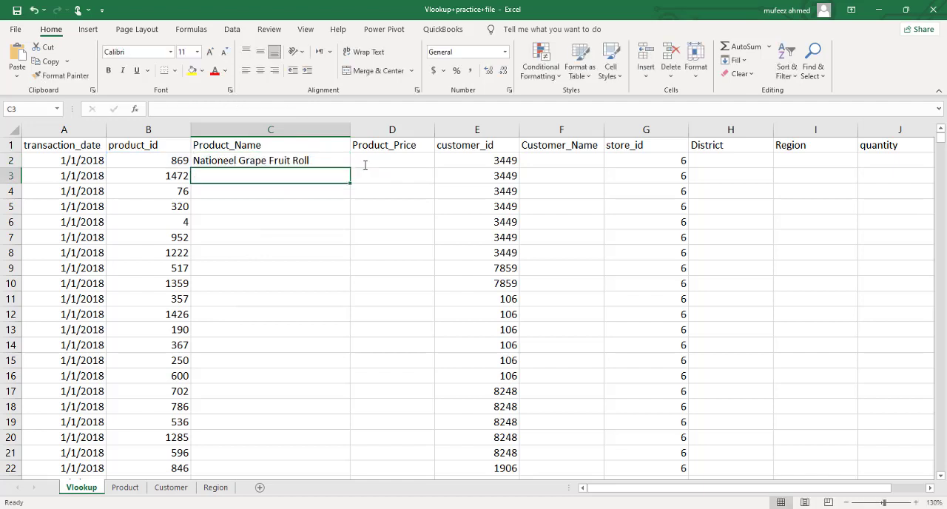
Step: Try to fill C2's formula down the whole Product_Name column with its relative table range A2:C1561
{"action": "left_click", "coordinate": [339, 151]}
{"action": "left_click", "coordinate": [344, 164]}
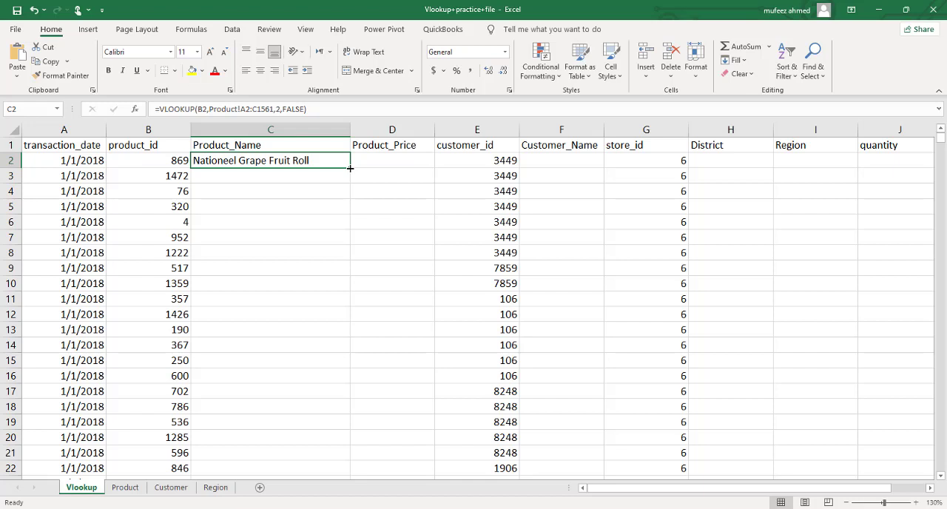
{"action": "double_click", "coordinate": [349, 168]}
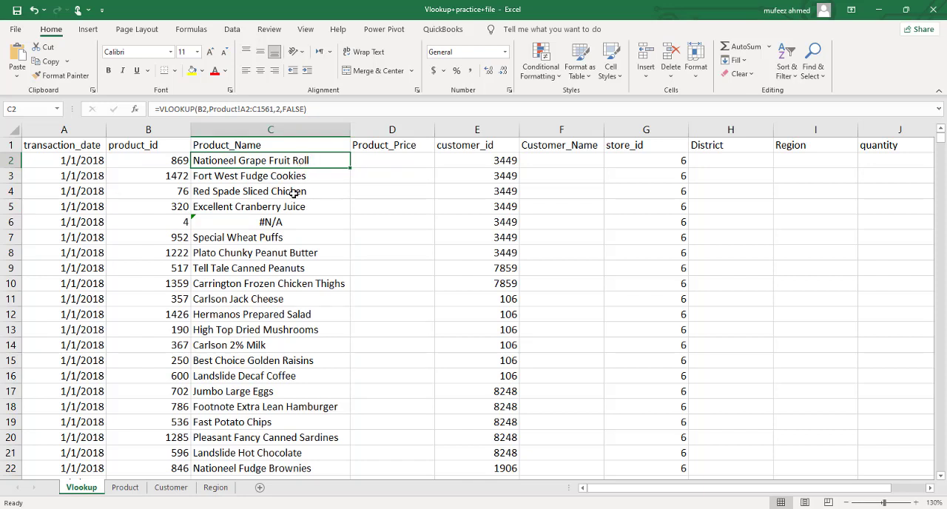
Step: Inspect the formula copied into C6 and the results further down the Product_Name column
{"action": "left_click", "coordinate": [292, 219]}
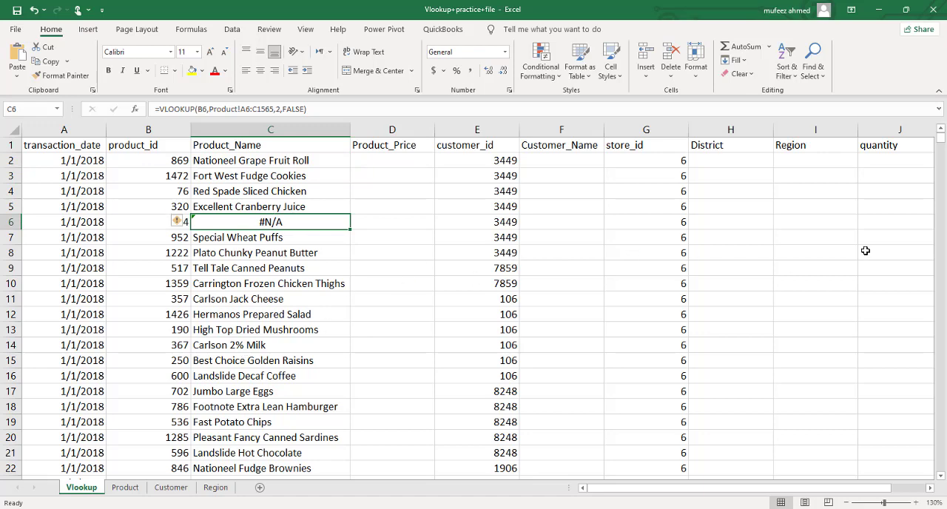
{"action": "left_click_drag", "start_coordinate": [943, 146], "coordinate": [943, 176]}
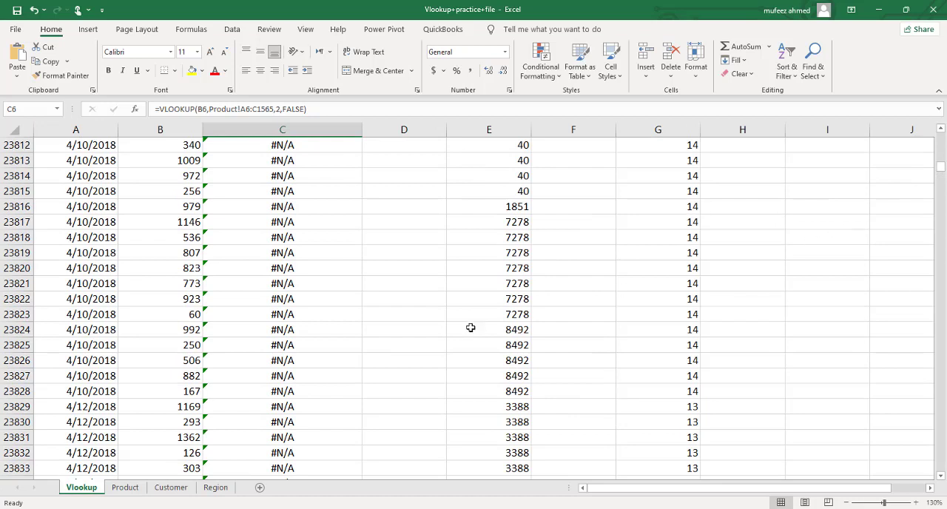
{"action": "left_click", "coordinate": [326, 332]}
{"action": "key", "text": "ctrl+Up"}
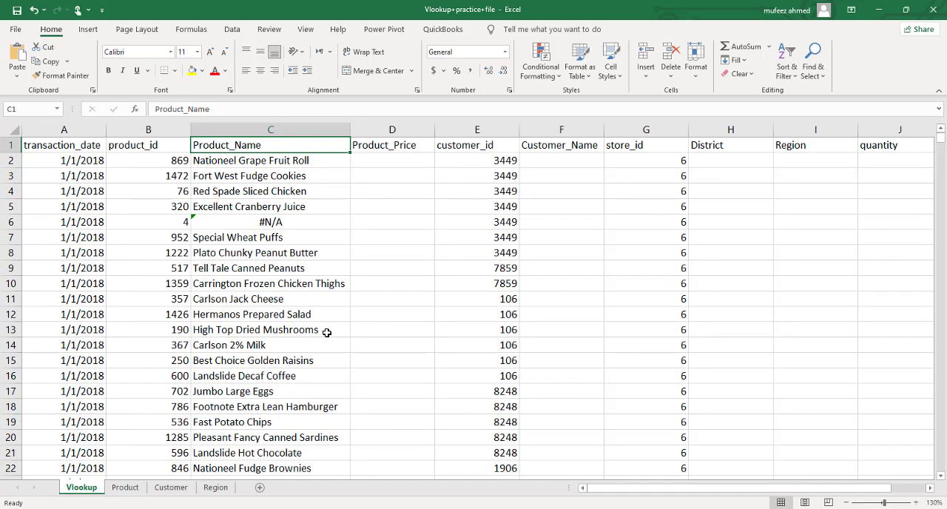
Step: Make the table array in C2's VLOOKUP formula absolute, as Product!$A$2:$C$1561
{"action": "key", "text": "Down"}
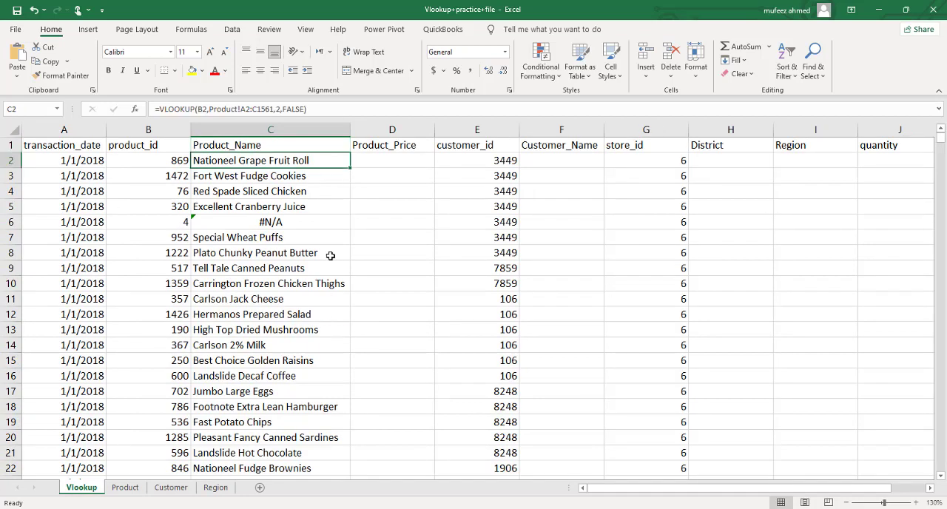
{"action": "double_click", "coordinate": [313, 161]}
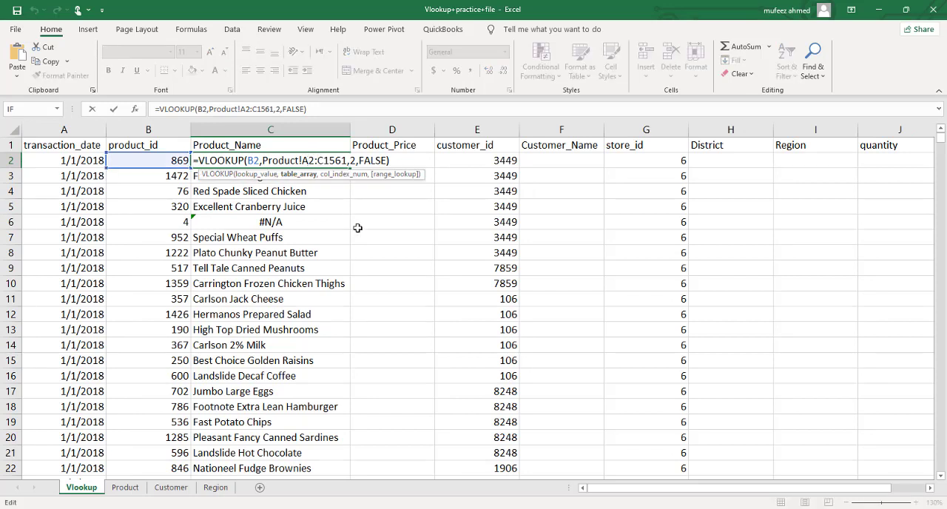
{"action": "key", "text": "F4"}
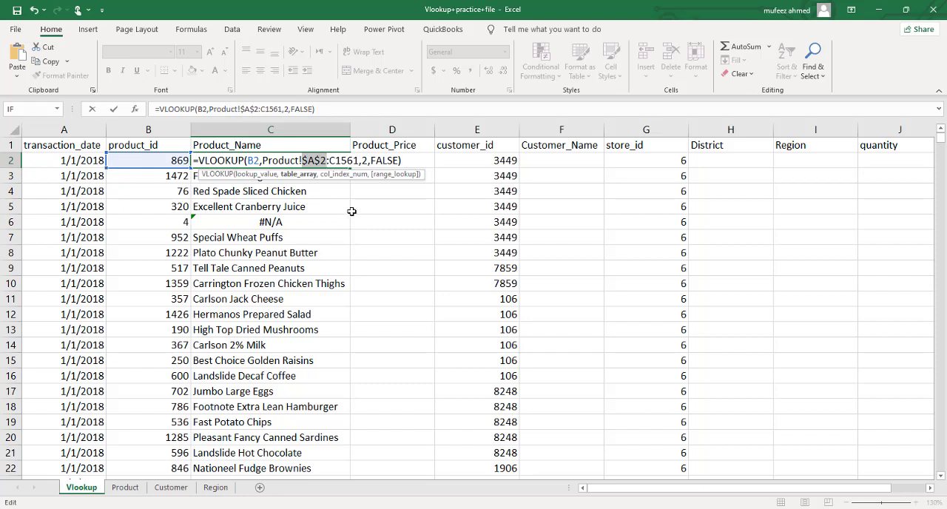
{"action": "left_click", "coordinate": [347, 160]}
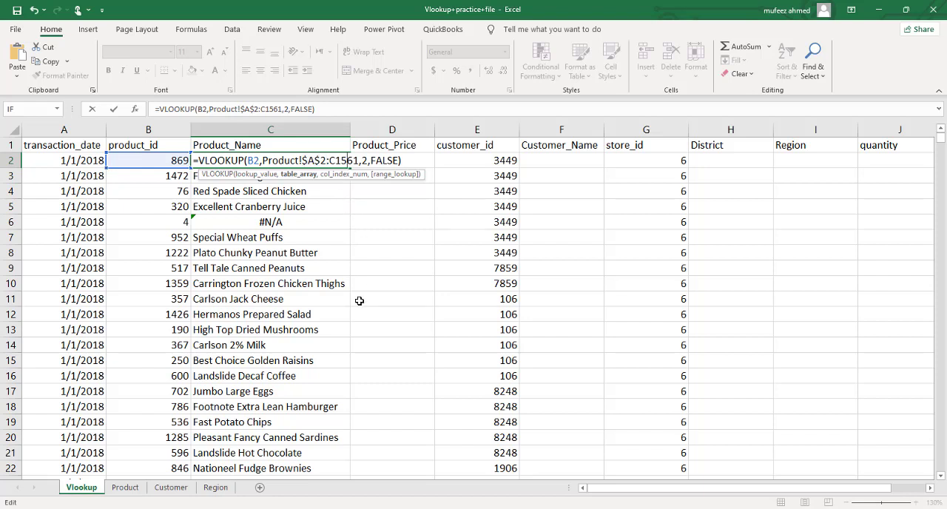
{"action": "key", "text": "F4"}
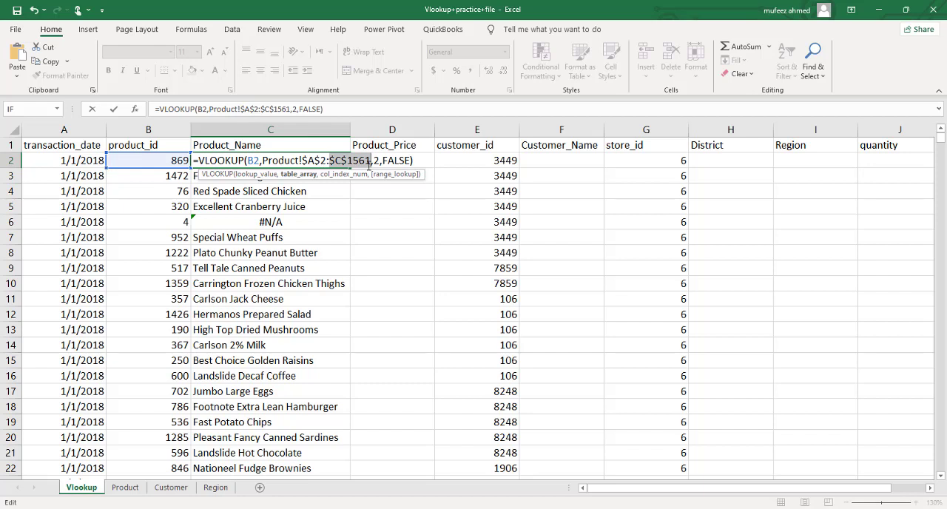
{"action": "key", "text": "Return"}
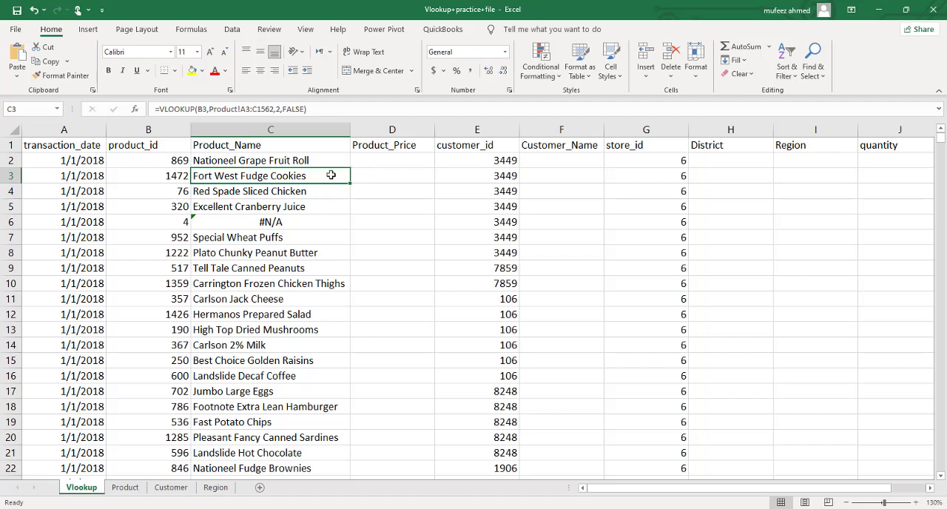
Step: Clear the filled Product_Name formulas from C3 down to the end of the column
{"action": "key", "text": "ctrl+shift+Down"}
{"action": "key", "text": "ctrl+BackSpace"}
{"action": "key", "text": "Delete"}
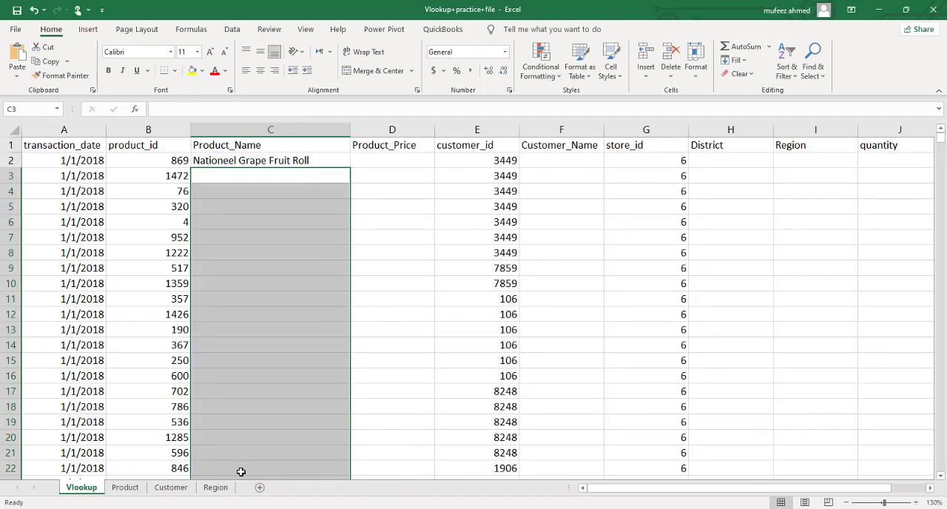
{"action": "key", "text": "Down"}
{"action": "key", "text": "Up"}
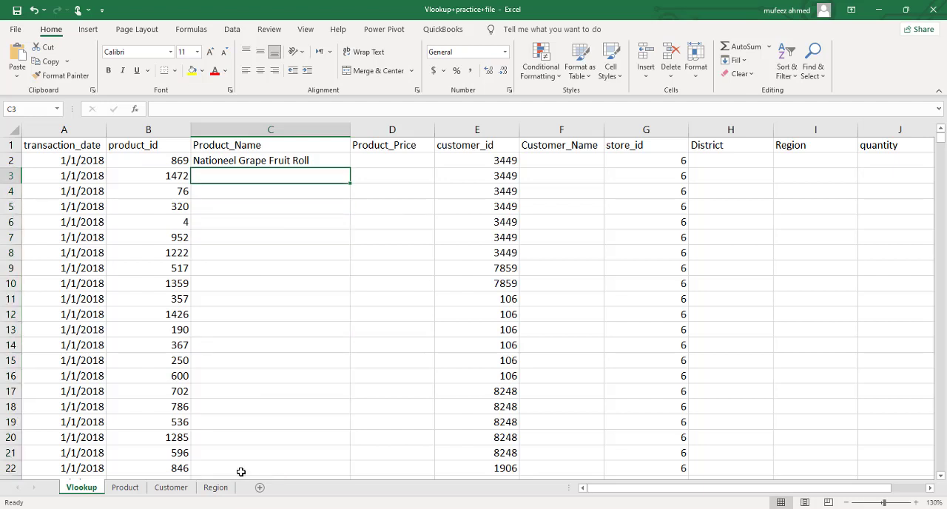
{"action": "key", "text": "Up"}
{"action": "key", "text": "BackSpace"}
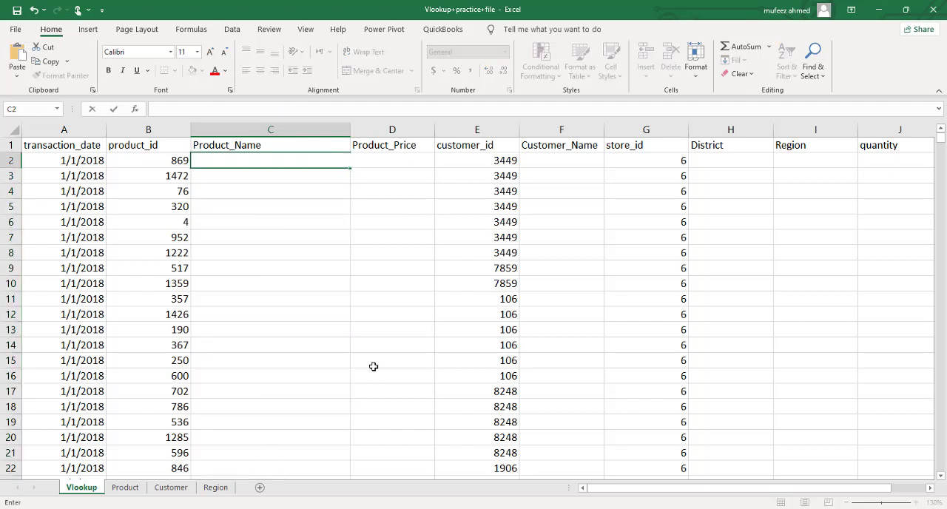
{"action": "type", "text": "=VLOOKUP(B2,Product!$A$2:$C$1561,3,FALSE)"}
{"action": "key", "text": "Return"}
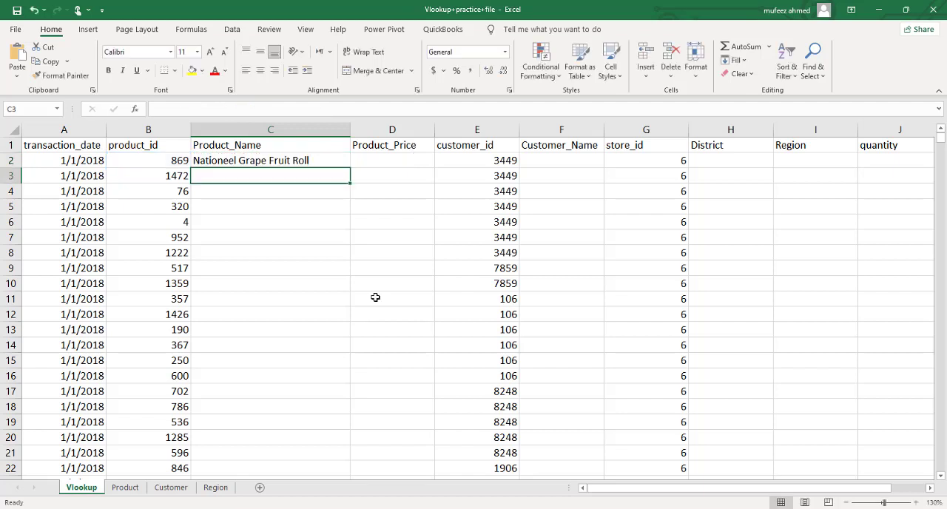
Step: Fill C2's VLOOKUP formula with the absolute table range down the whole Product_Name column
{"action": "left_click", "coordinate": [345, 165]}
{"action": "double_click", "coordinate": [349, 167]}
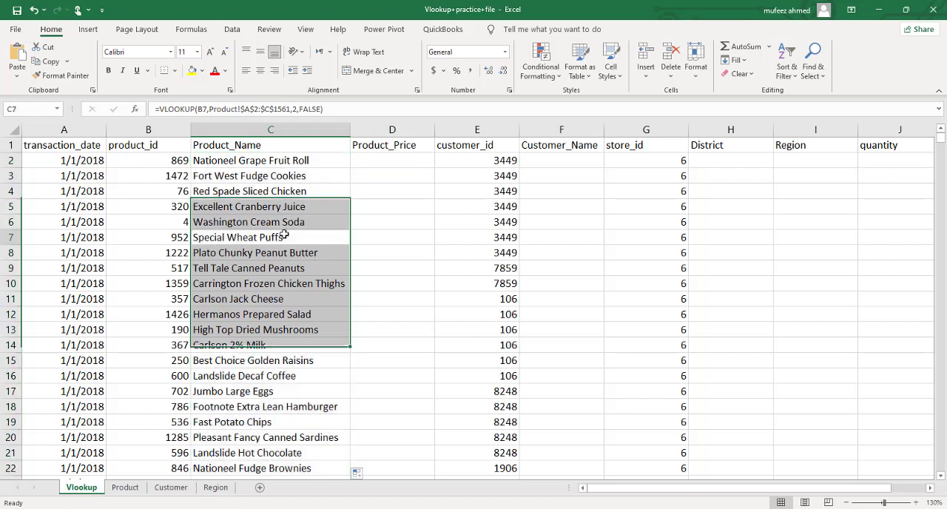
{"action": "left_click", "coordinate": [284, 235]}
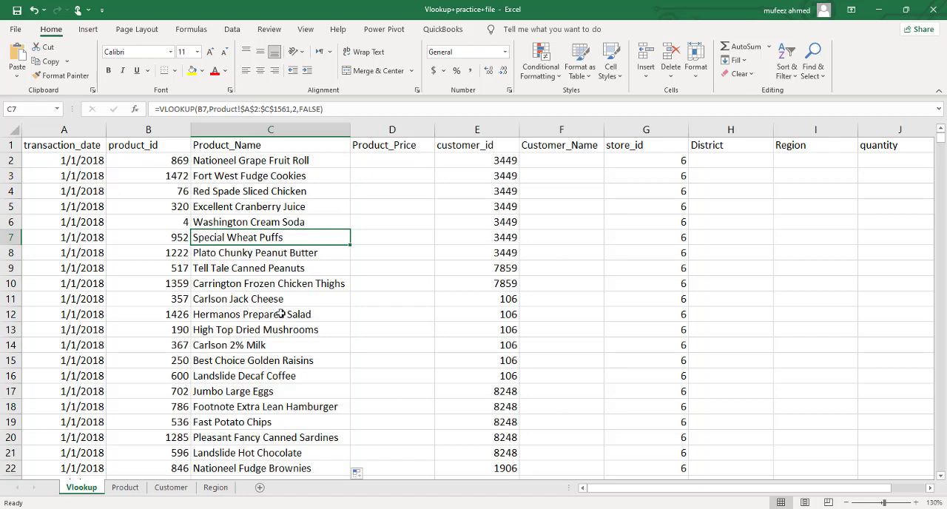
Step: Find product id 952 on the Product sheet to verify the name looked up in C7, and return to the Vlookup sheet
{"action": "scroll", "coordinate": [280, 314], "scroll_direction": "down", "scroll_amount": 2}
{"action": "scroll", "coordinate": [280, 314], "scroll_direction": "up", "scroll_amount": 2}
{"action": "left_click", "coordinate": [131, 486]}
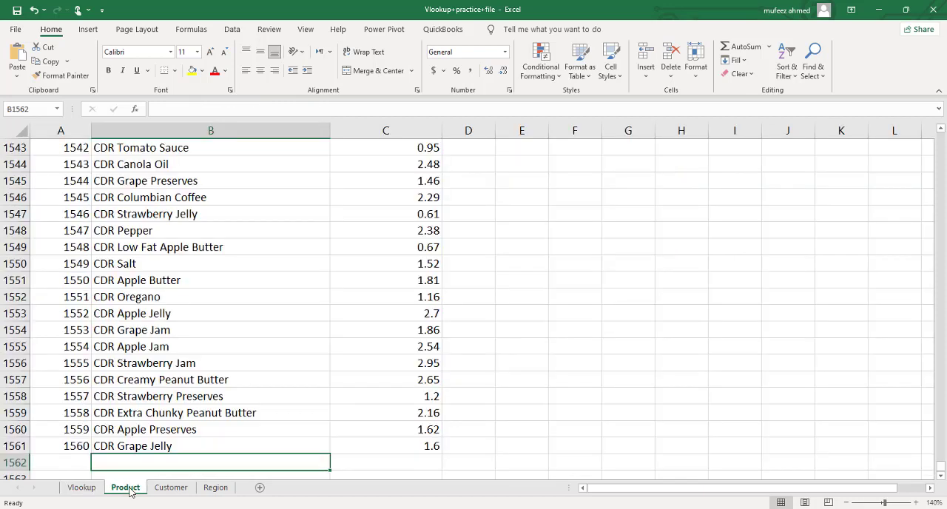
{"action": "key", "text": "ctrl+f"}
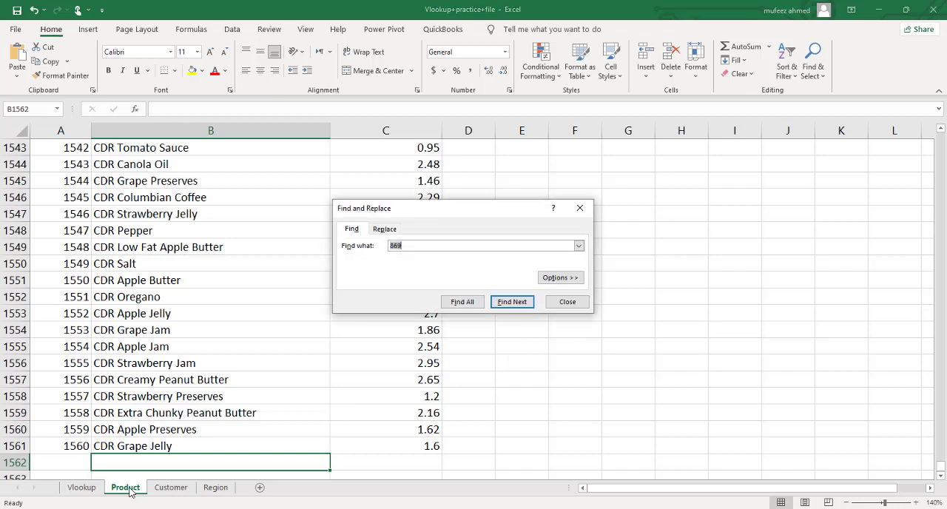
{"action": "type", "text": "952"}
{"action": "key", "text": "Return"}
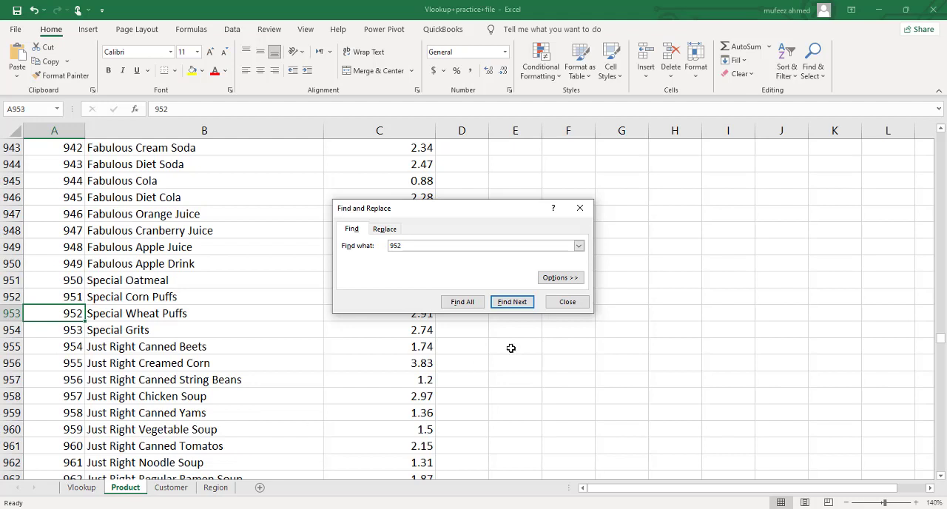
{"action": "left_click", "coordinate": [567, 303]}
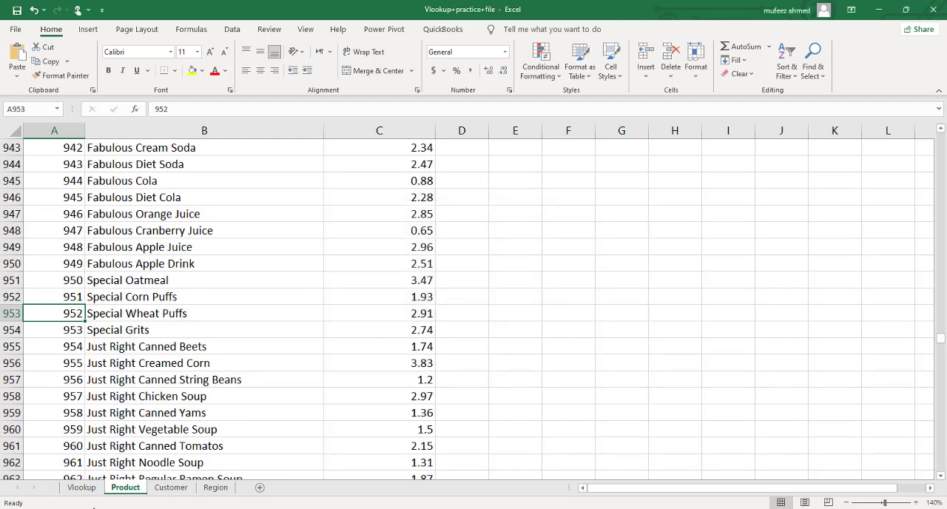
{"action": "left_click", "coordinate": [81, 487]}
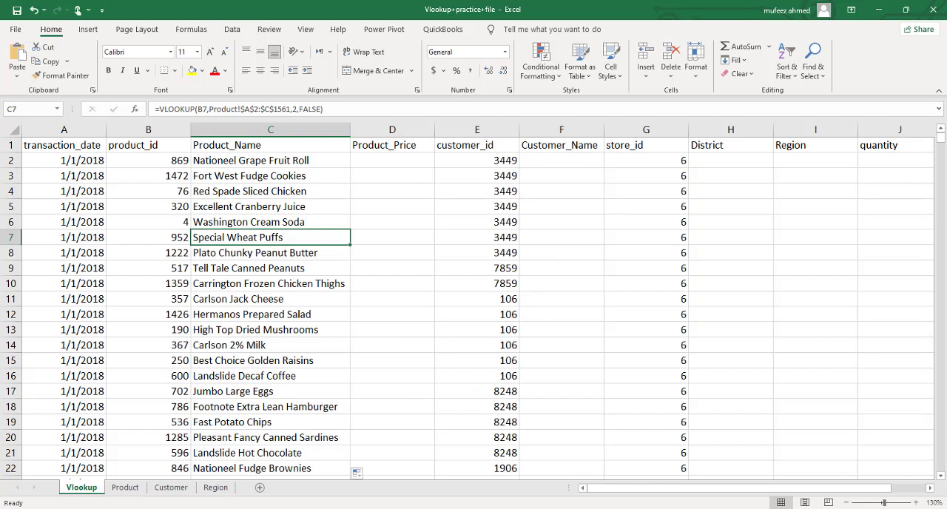
{"action": "left_click", "coordinate": [254, 319]}
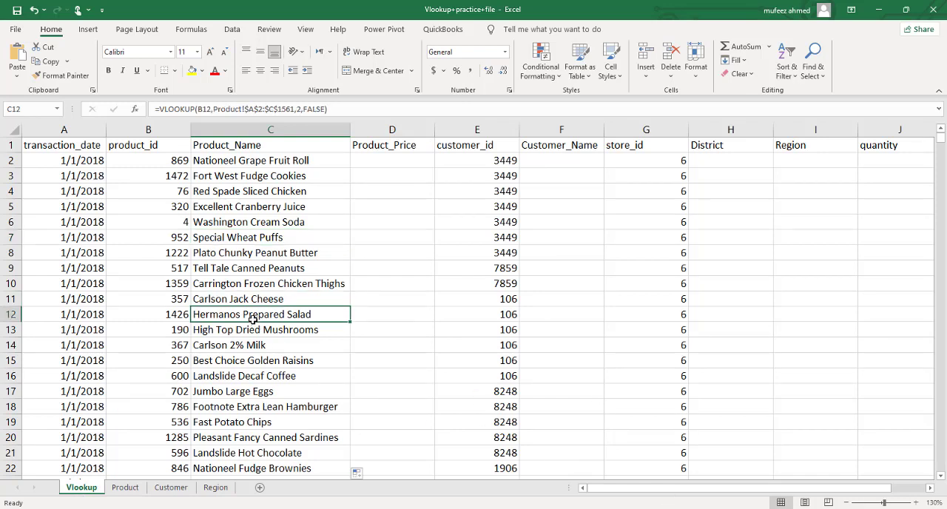
Step: Find product id 1544 on the Product sheet to verify the name looked up in C269720, and return to the Vlookup sheet
{"action": "key", "text": "ctrl+Down"}
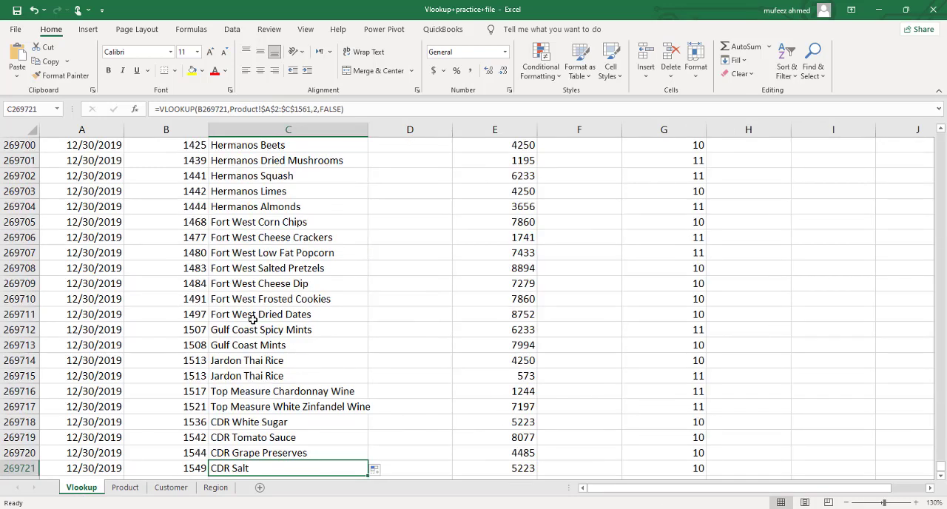
{"action": "key", "text": "Up"}
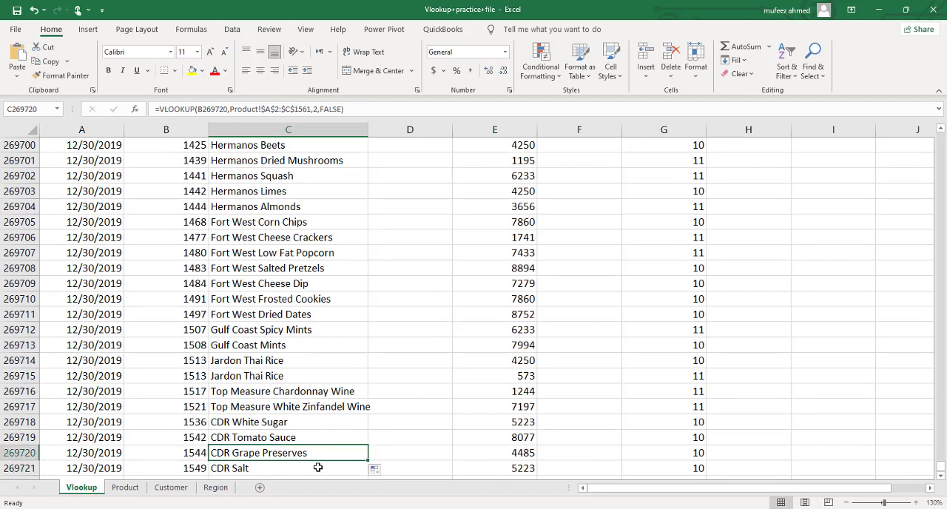
{"action": "left_click", "coordinate": [125, 487]}
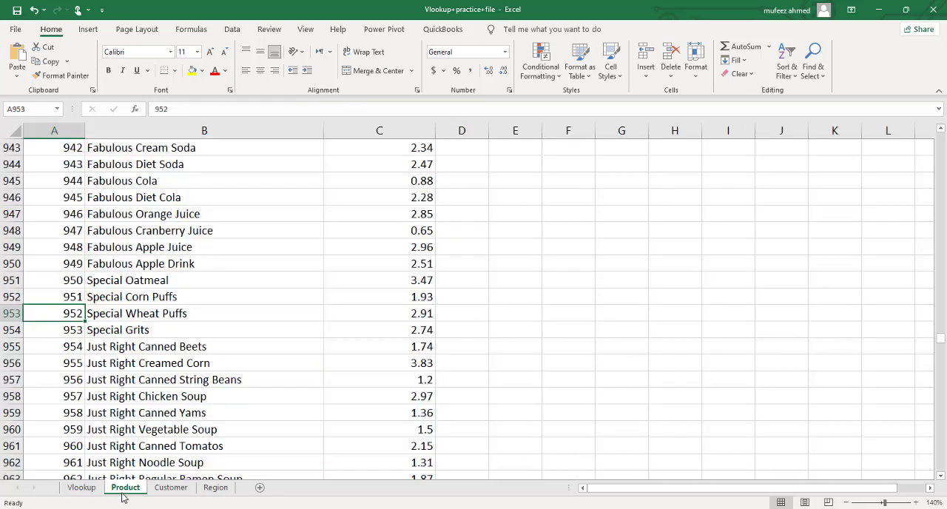
{"action": "key", "text": "ctrl+f"}
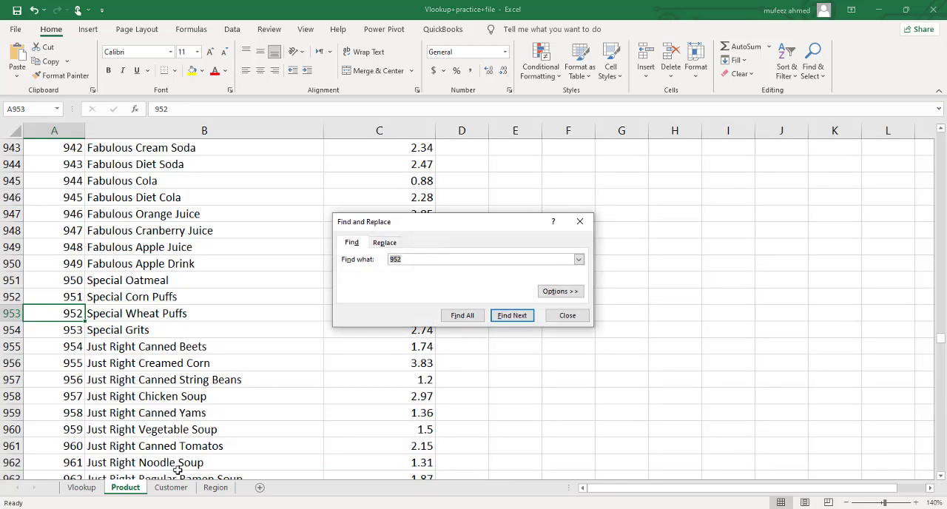
{"action": "type", "text": "1544"}
{"action": "key", "text": "Return"}
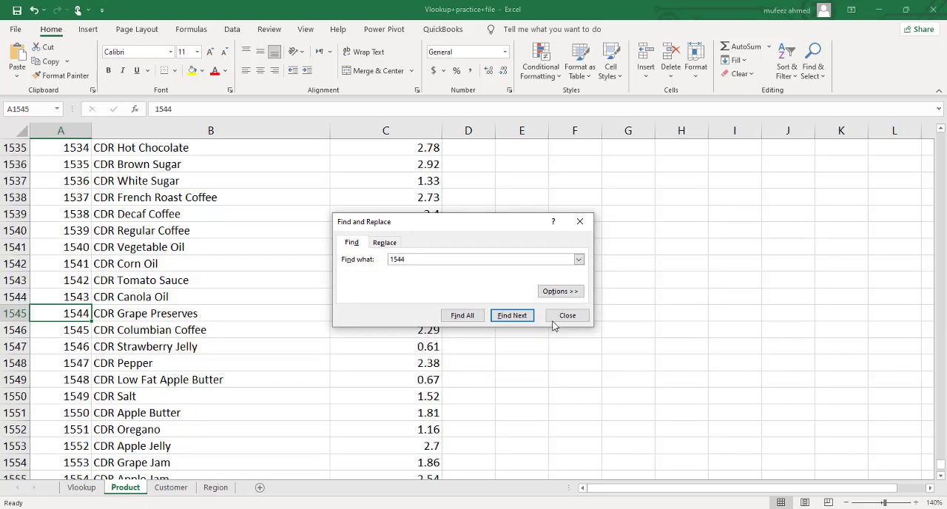
{"action": "left_click", "coordinate": [565, 315]}
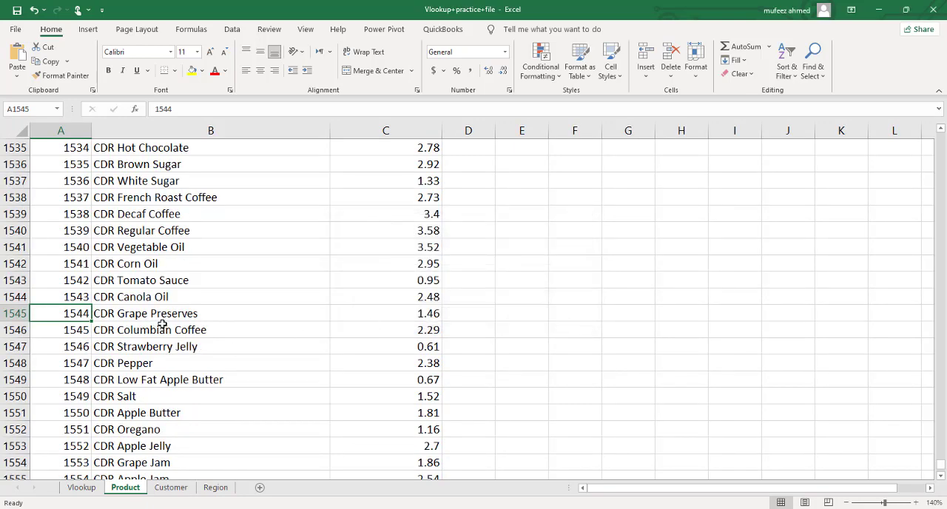
{"action": "left_click", "coordinate": [81, 487]}
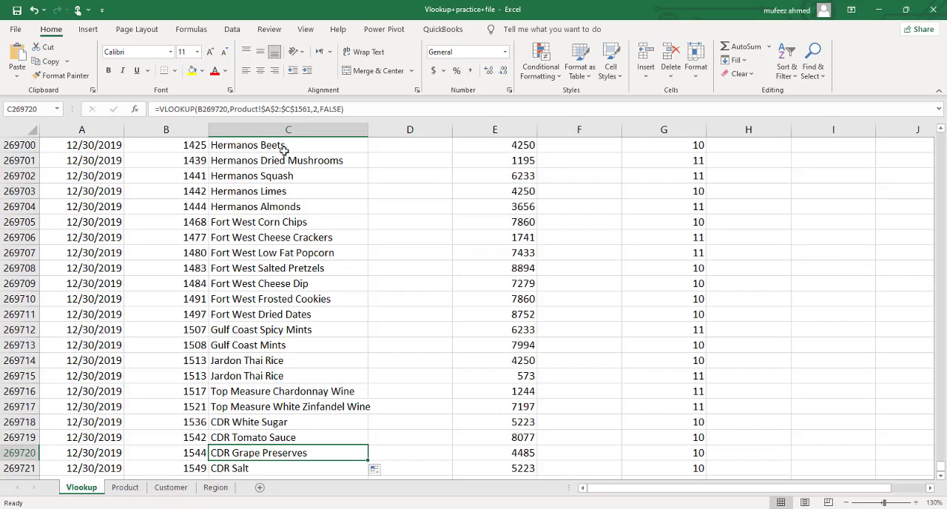
Step: Start a VLOOKUP formula in D2 under Product_Price, with the product id in B2 as the lookup value
{"action": "left_click", "coordinate": [276, 148]}
{"action": "key", "text": "ctrl+Up"}
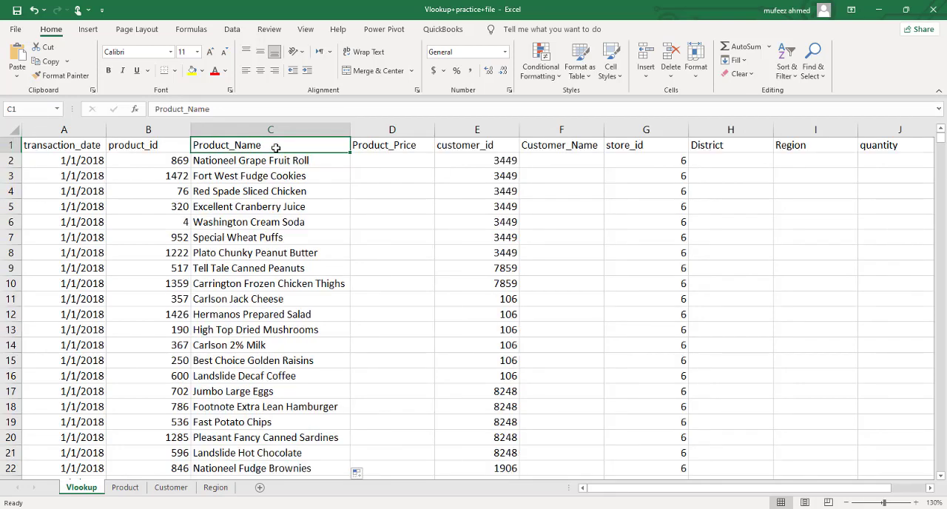
{"action": "key", "text": "Down"}
{"action": "key", "text": "Right"}
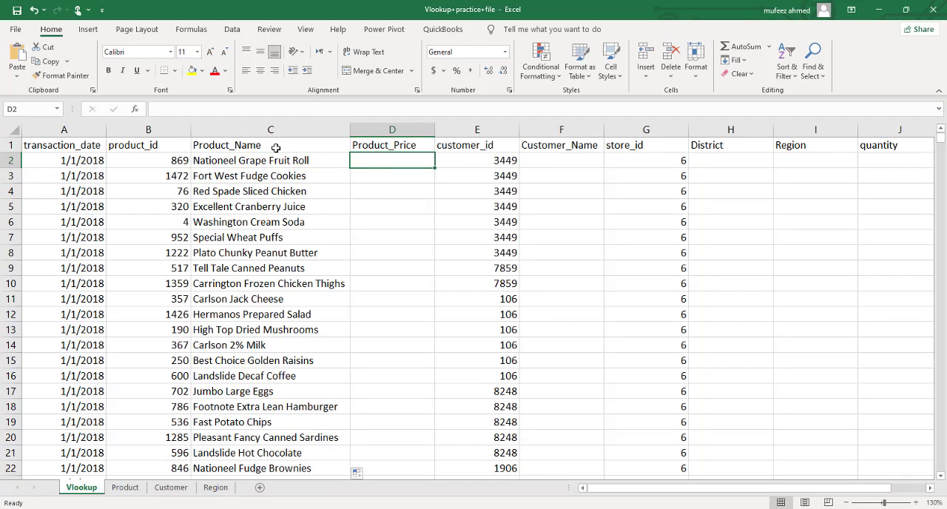
{"action": "type", "text": "="}
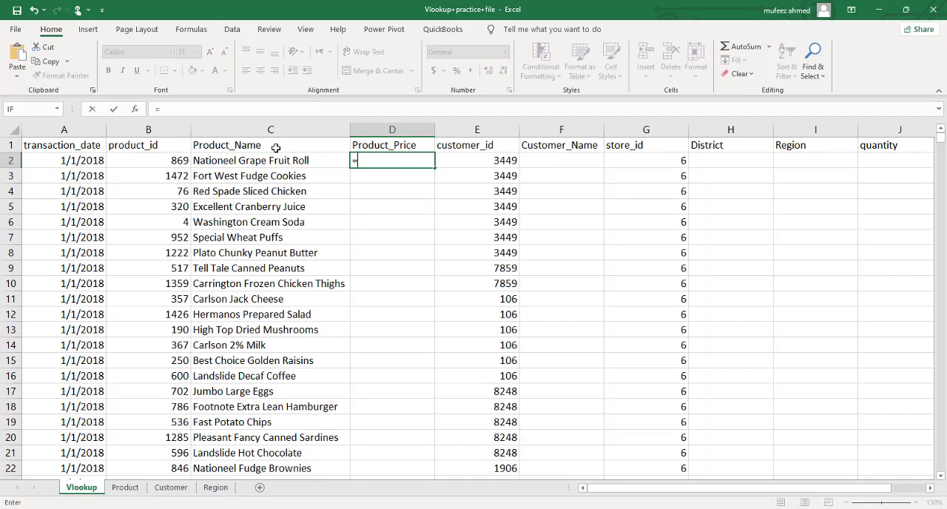
{"action": "type", "text": "vloo"}
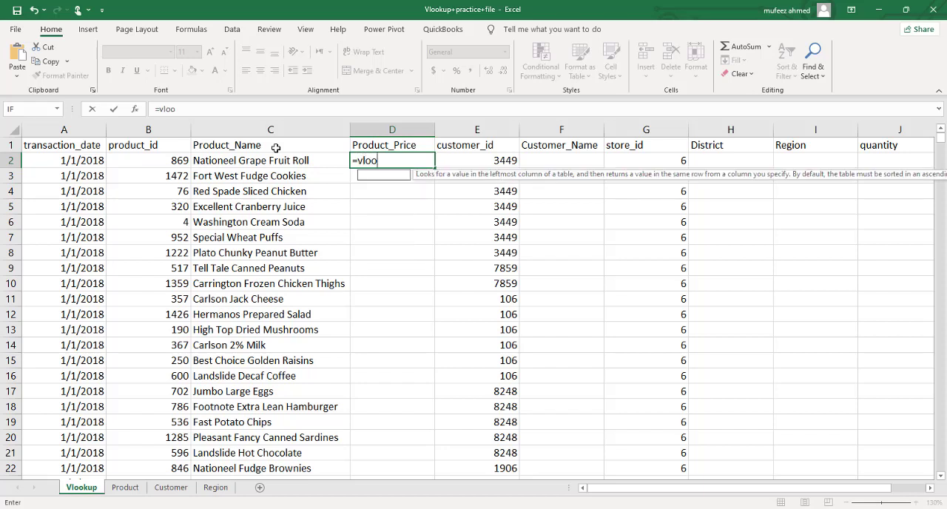
{"action": "key", "text": "Tab"}
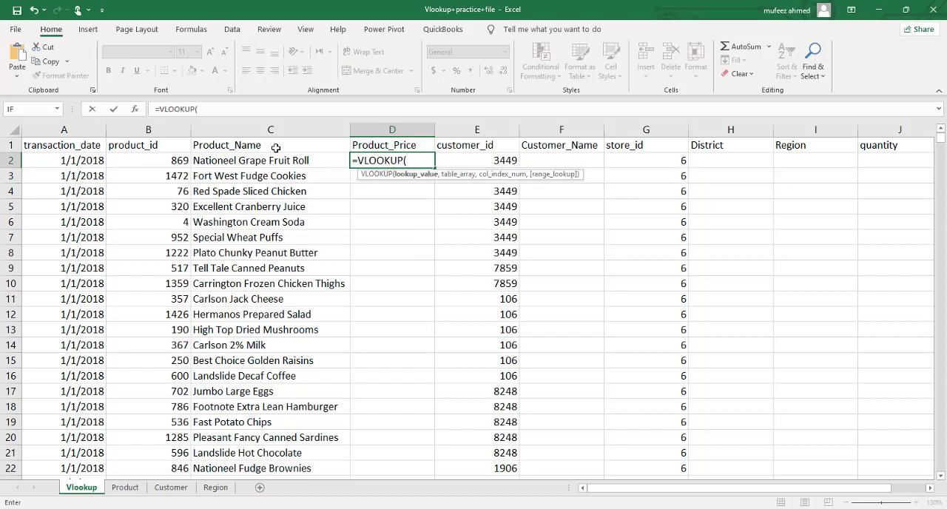
{"action": "key", "text": "Right"}
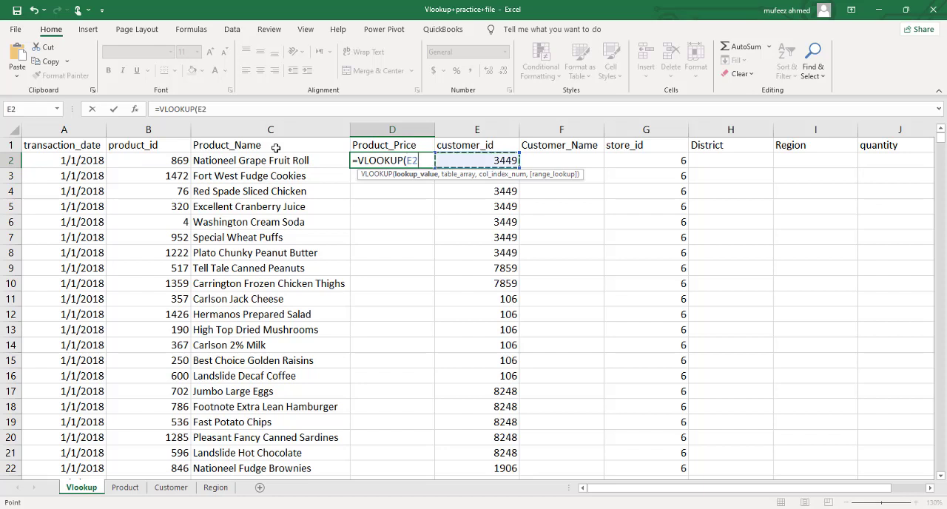
{"action": "key", "text": "BackSpace"}
{"action": "key", "text": "BackSpace"}
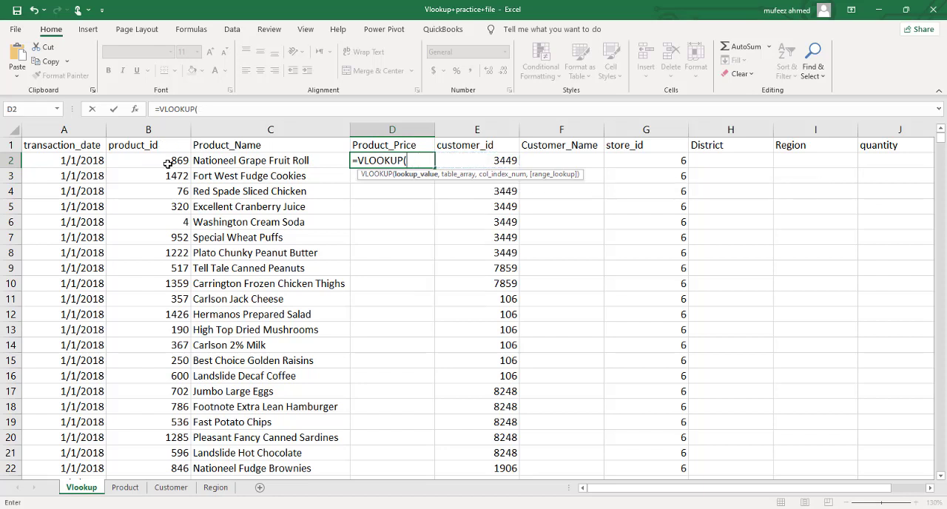
{"action": "left_click", "coordinate": [168, 164]}
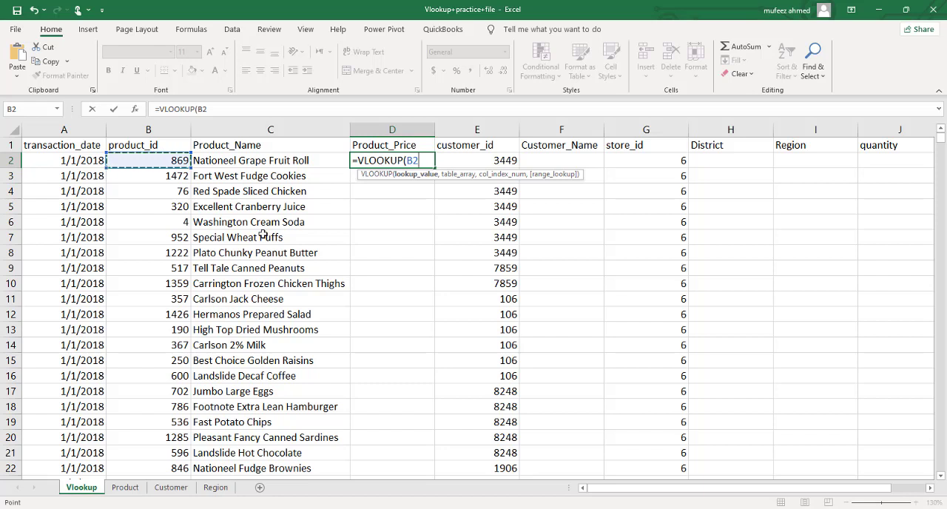
{"action": "type", "text": ","}
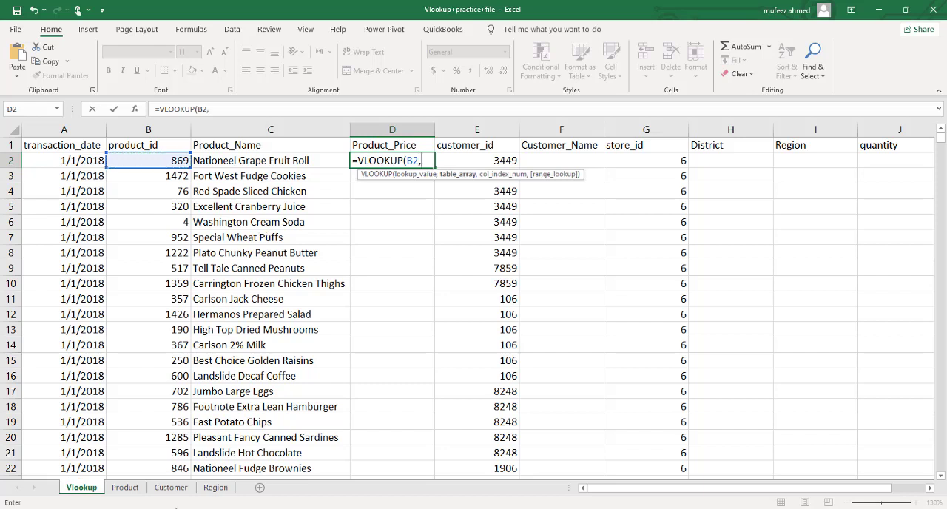
Step: Complete D2's VLOOKUP with table array Product!A2:C1561, column index 3 and FALSE for an exact match
{"action": "left_click", "coordinate": [125, 487]}
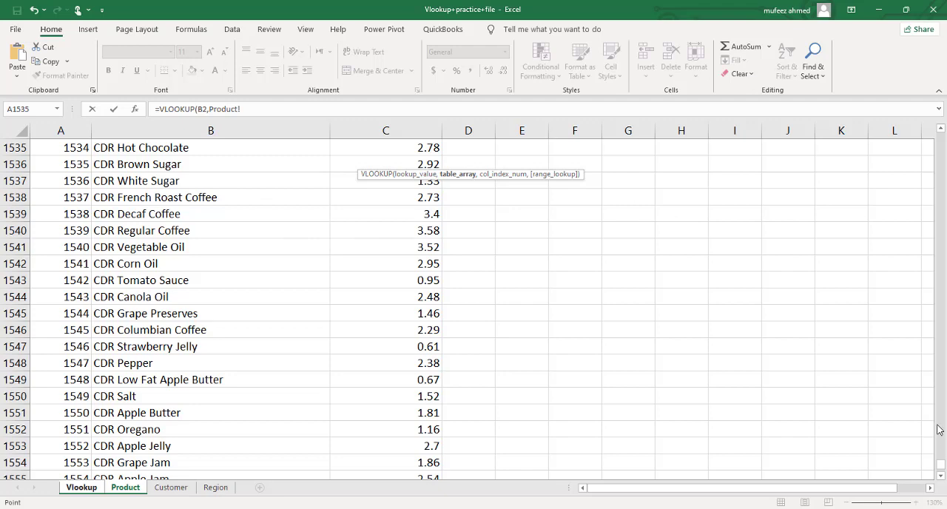
{"action": "left_click_drag", "start_coordinate": [945, 466], "coordinate": [941, 132]}
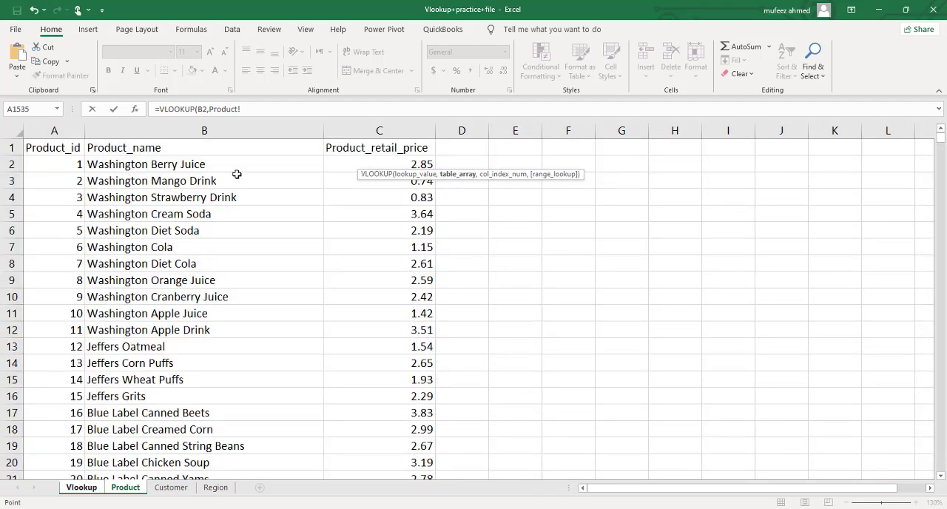
{"action": "left_click", "coordinate": [48, 162]}
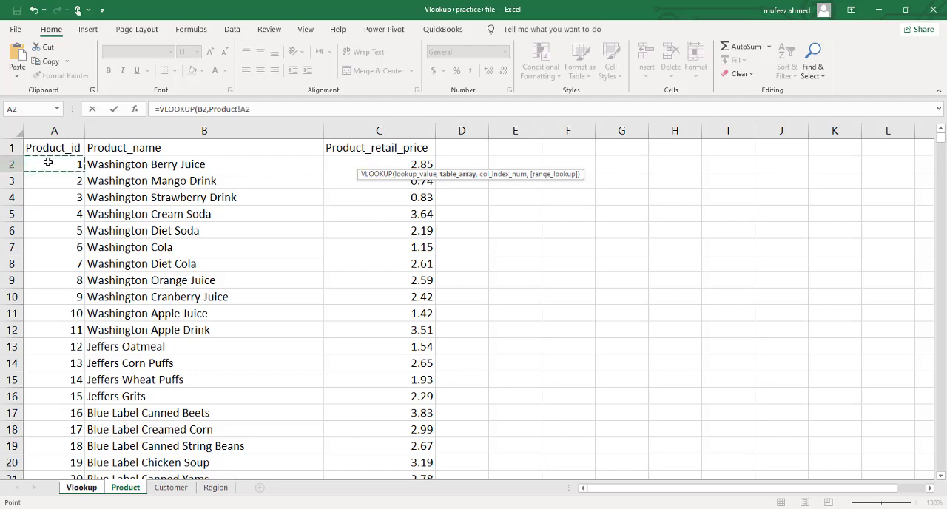
{"action": "key", "text": "ctrl+shift+Right"}
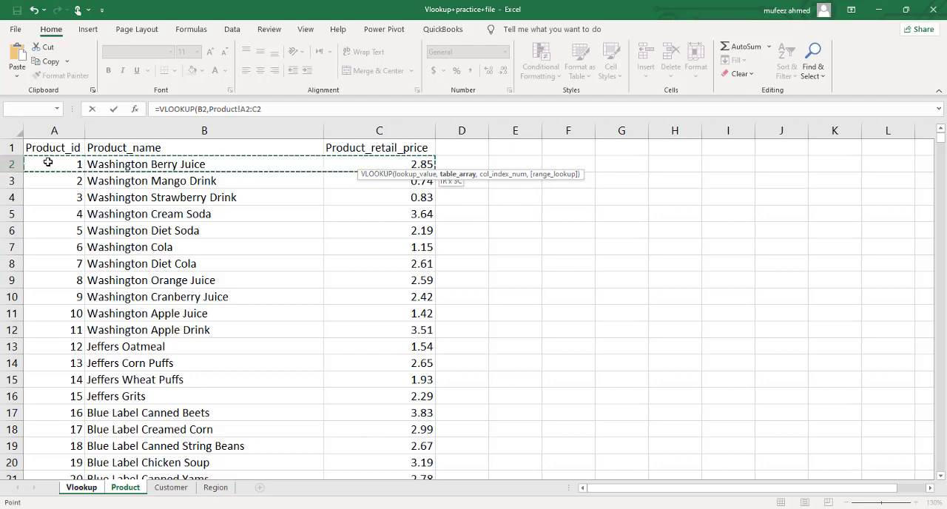
{"action": "key", "text": "ctrl+shift+Down"}
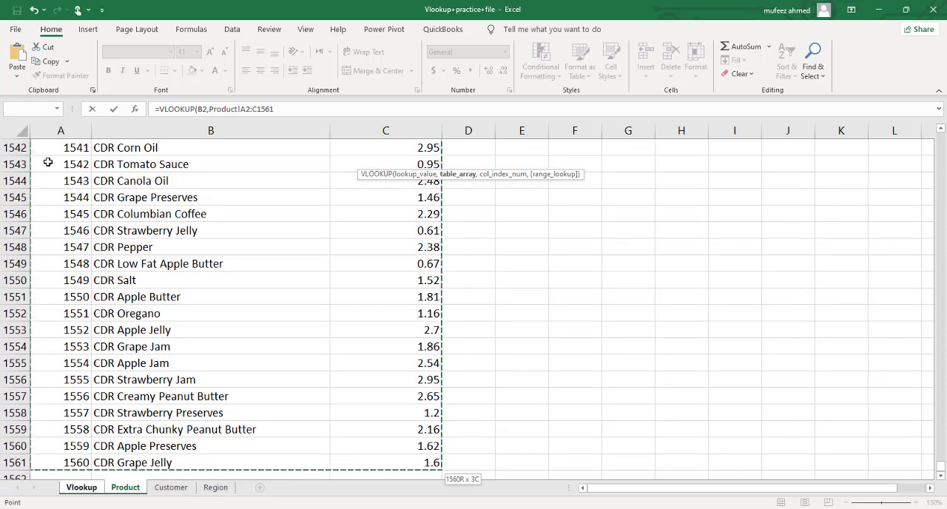
{"action": "type", "text": ",3"}
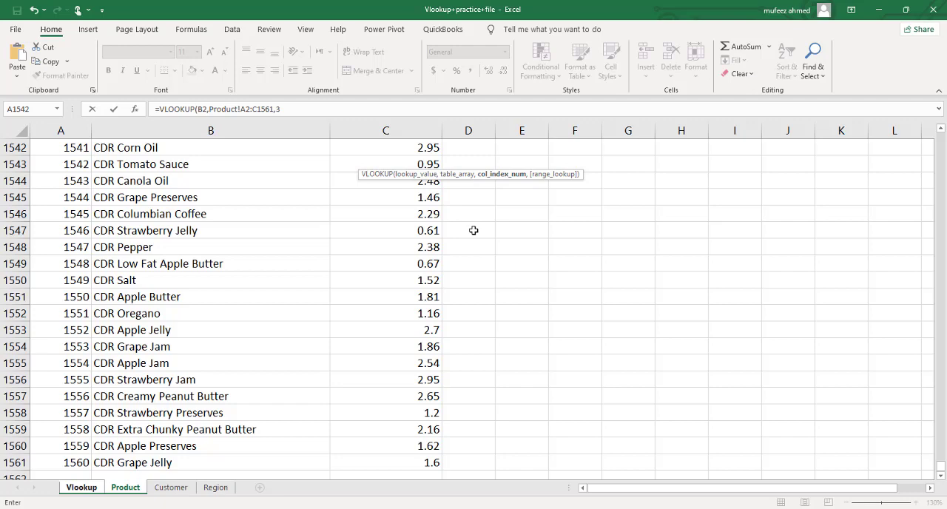
{"action": "type", "text": ","}
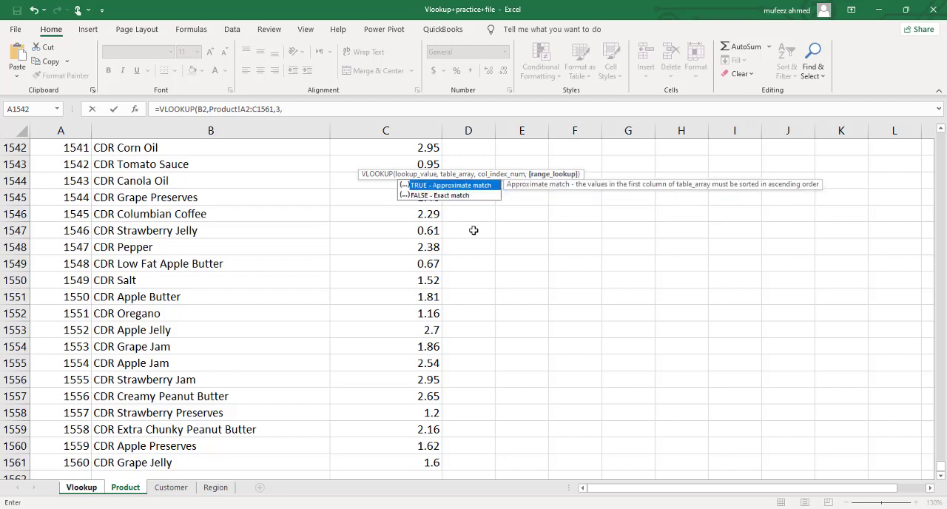
{"action": "type", "text": "false"}
{"action": "key", "text": "Return"}
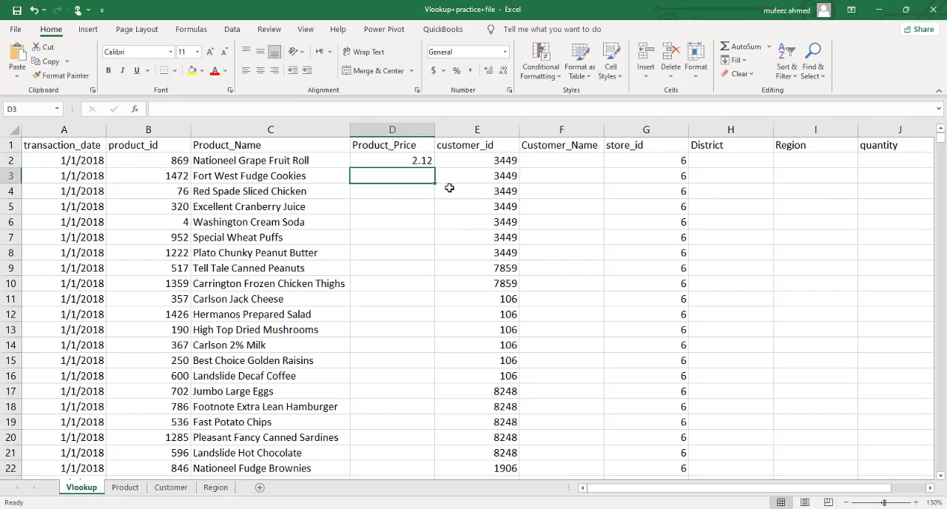
Step: Make the table array in D2's VLOOKUP formula absolute, as Product!$A$2:$C$1561
{"action": "double_click", "coordinate": [426, 160]}
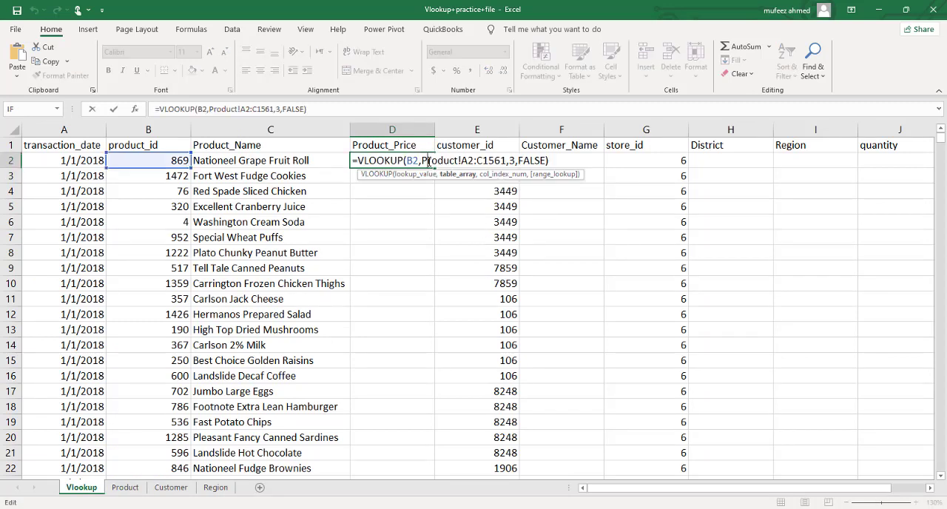
{"action": "left_click", "coordinate": [470, 159]}
{"action": "key", "text": "F4"}
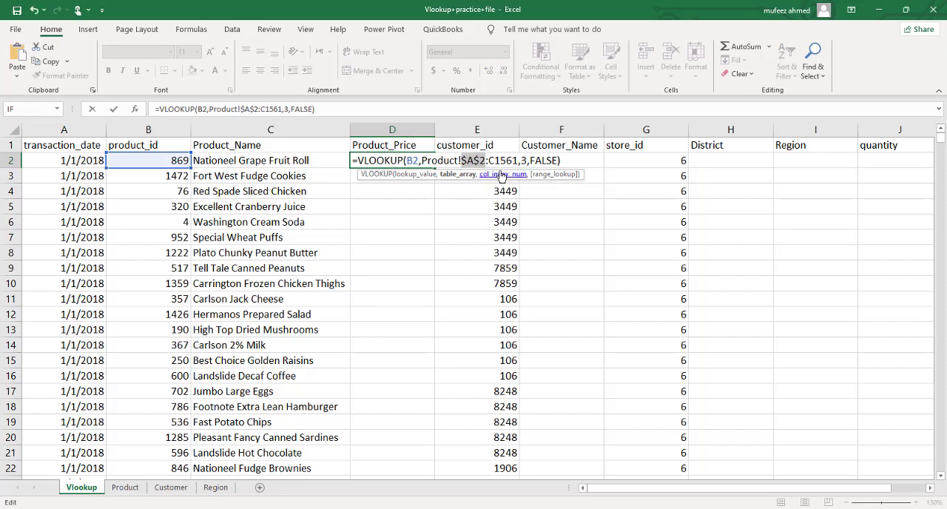
{"action": "key", "text": "F4"}
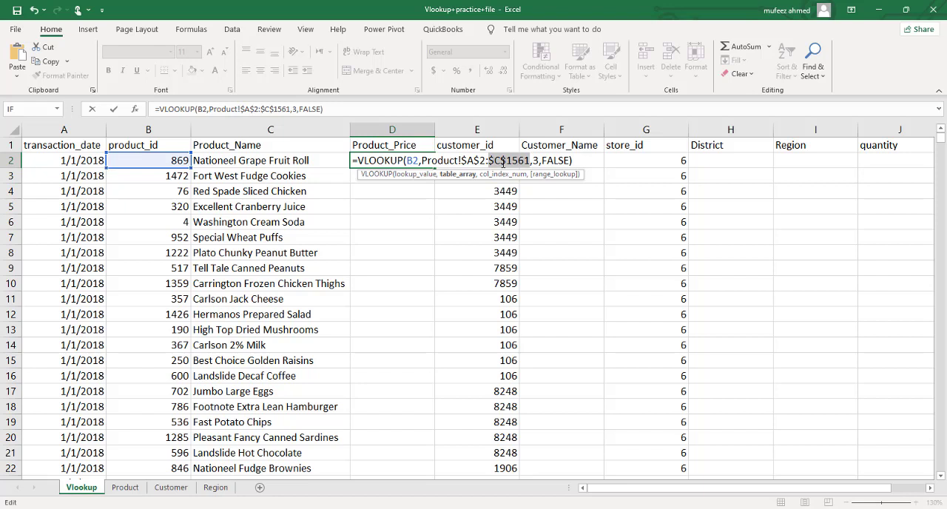
{"action": "key", "text": "Return"}
Step: Fill D2's VLOOKUP formula down the whole Product_Price column
{"action": "left_click", "coordinate": [424, 160]}
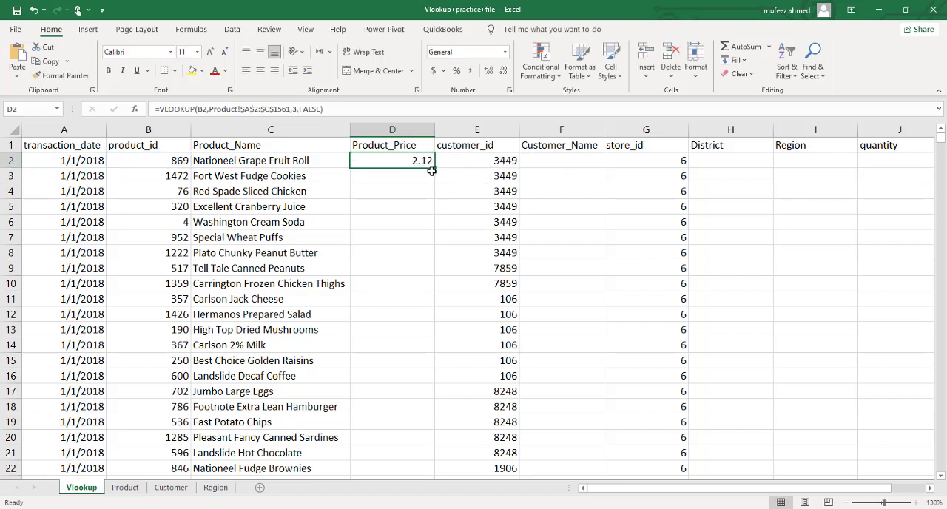
{"action": "double_click", "coordinate": [435, 169]}
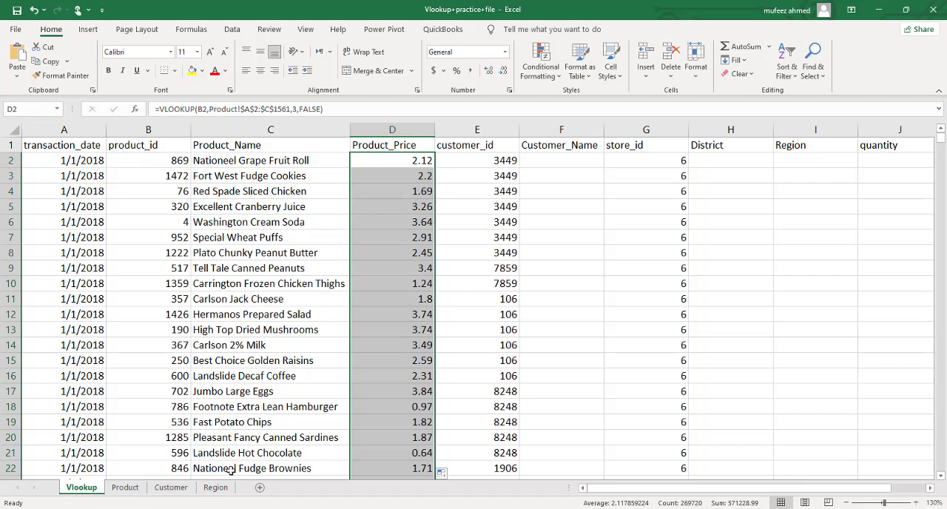
{"action": "left_click", "coordinate": [129, 489]}
{"action": "left_click", "coordinate": [373, 269]}
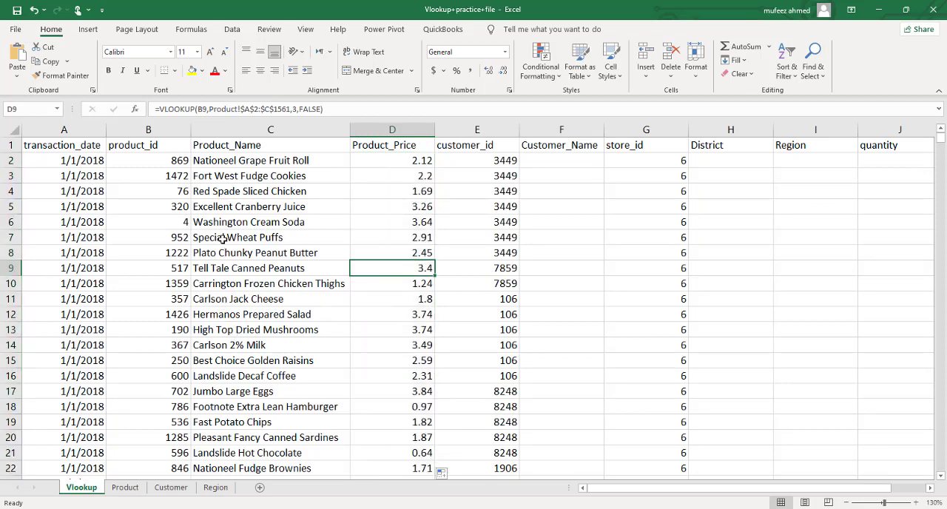
Step: Check the name and price of product id 4 on the Product sheet against row 6 of the Vlookup sheet
{"action": "left_click", "coordinate": [182, 224]}
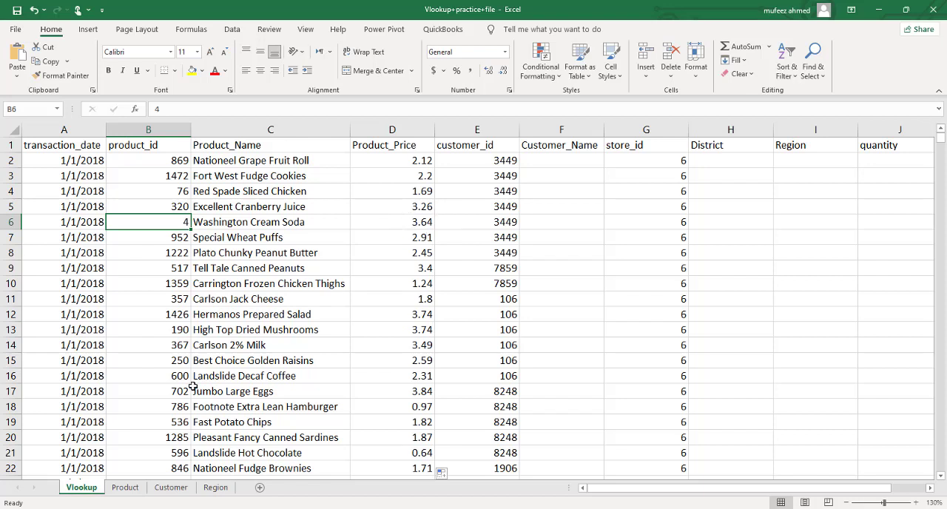
{"action": "left_click", "coordinate": [136, 491]}
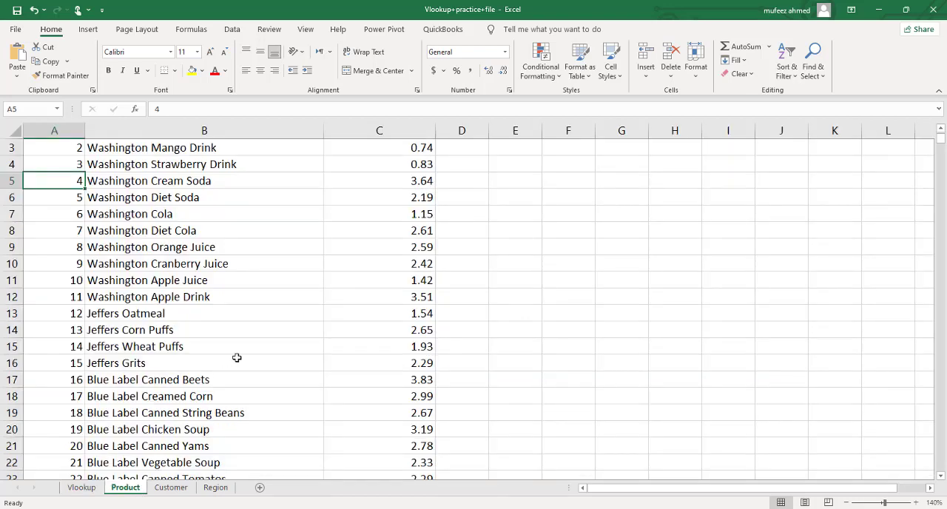
{"action": "left_click", "coordinate": [80, 490]}
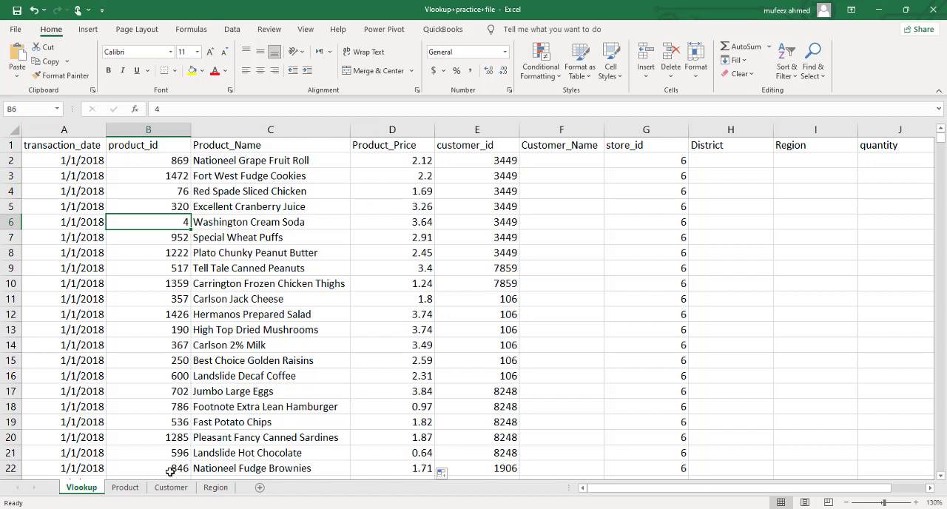
Step: Find product id 702 on the Product sheet to verify the price looked up in D17
{"action": "left_click", "coordinate": [137, 489]}
{"action": "key", "text": "ctrl+f"}
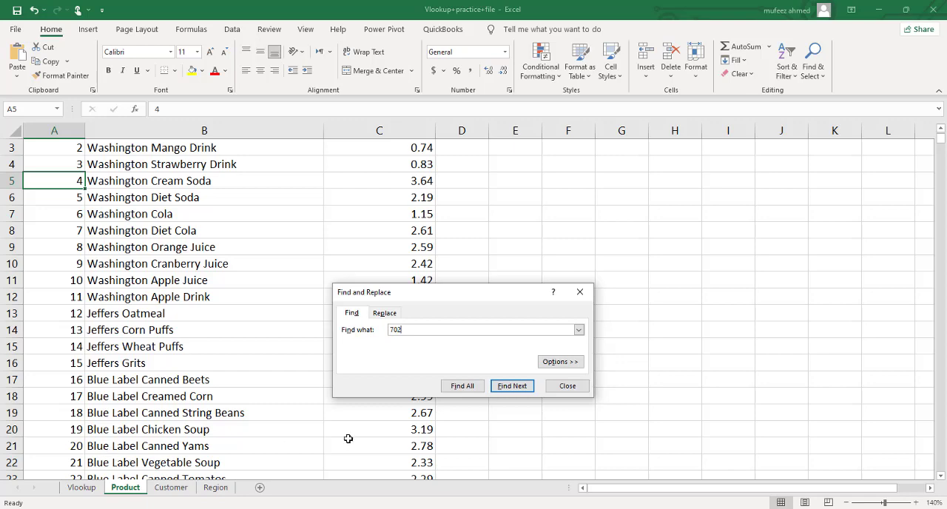
{"action": "left_click", "coordinate": [470, 388]}
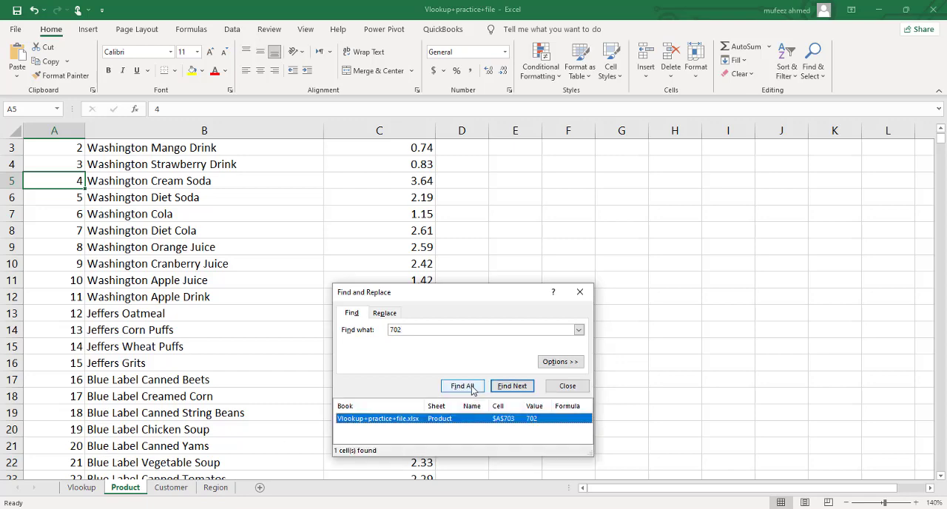
Step: Return to the Vlookup sheet and review the VLOOKUP formula in C2
{"action": "left_click", "coordinate": [567, 386]}
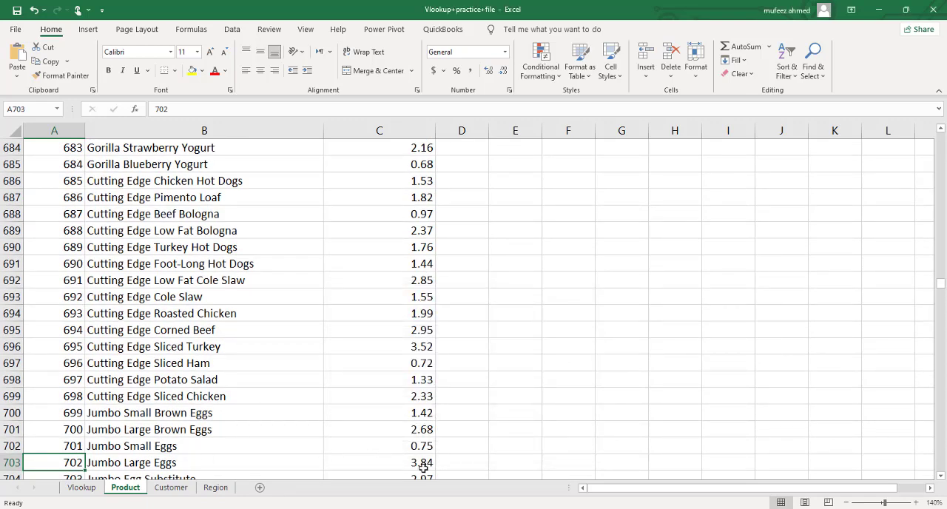
{"action": "left_click", "coordinate": [82, 488]}
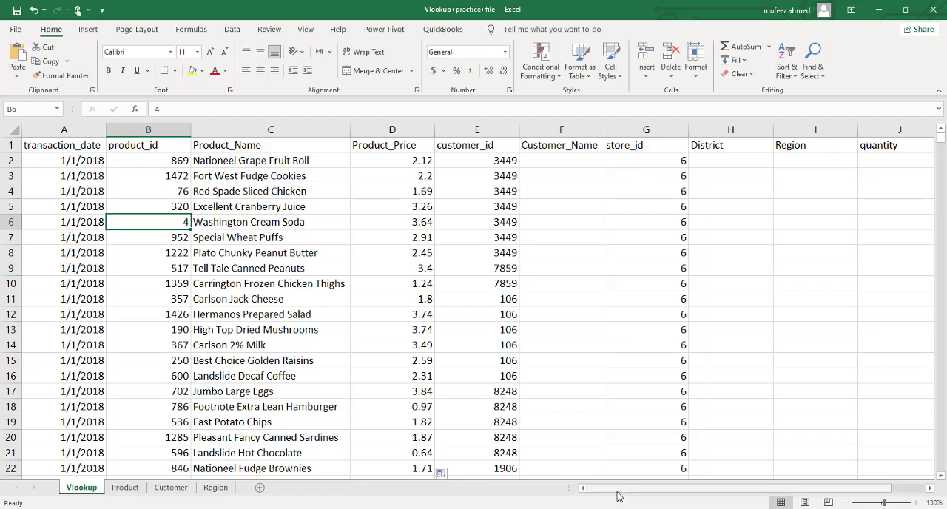
{"action": "mouse_move", "coordinate": [606, 500]}
{"action": "left_mouse_down"}
{"action": "mouse_move", "coordinate": [616, 500]}
{"action": "mouse_move", "coordinate": [608, 500]}
{"action": "left_mouse_up"}
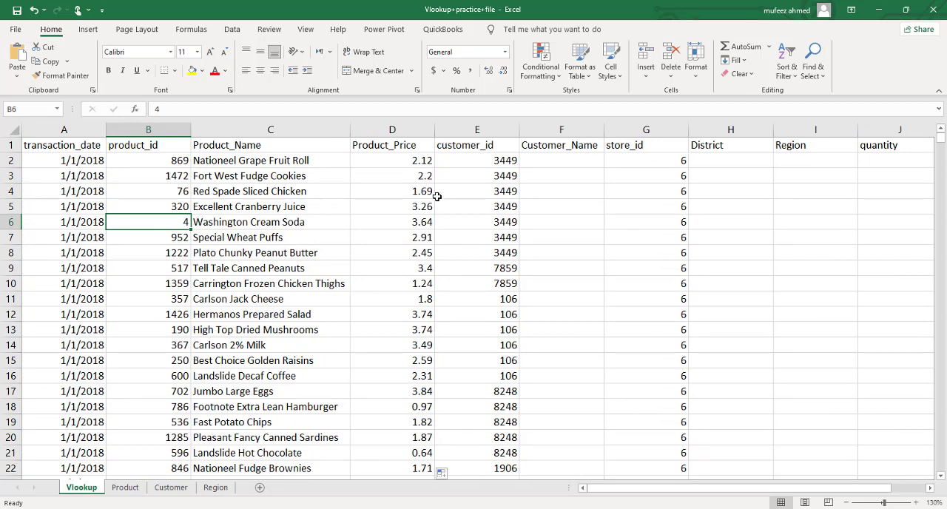
{"action": "left_click", "coordinate": [340, 157]}
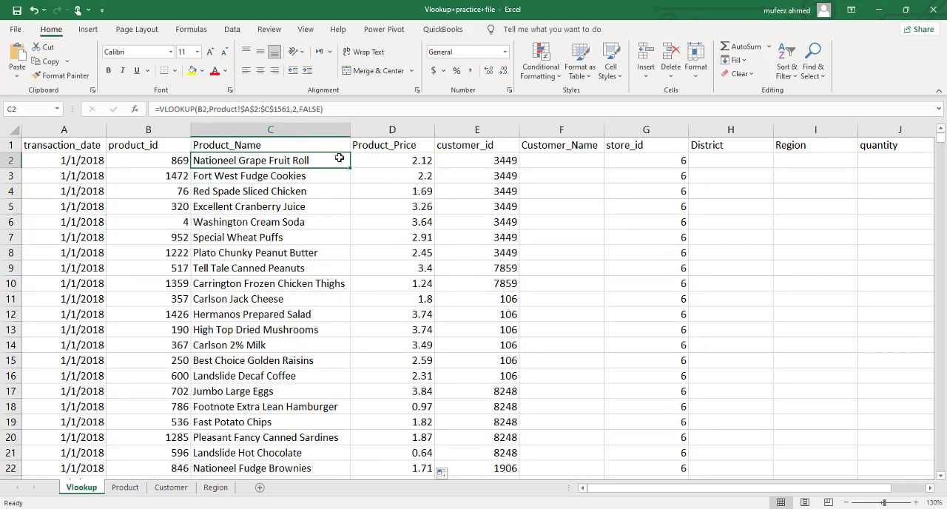
Step: Clear all the Product_Price formulas from D2 down to the last row of the Vlookup sheet
{"action": "left_click", "coordinate": [429, 161]}
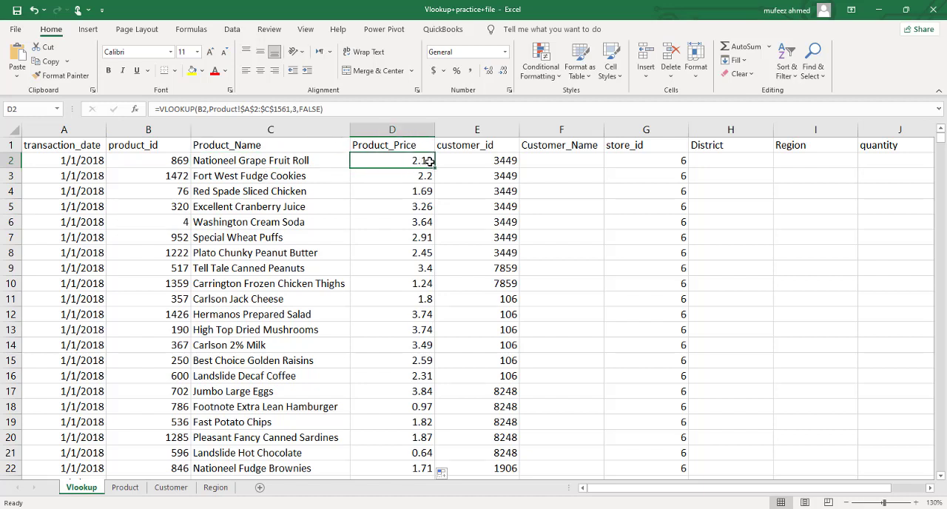
{"action": "key", "text": "ctrl+shift+Down"}
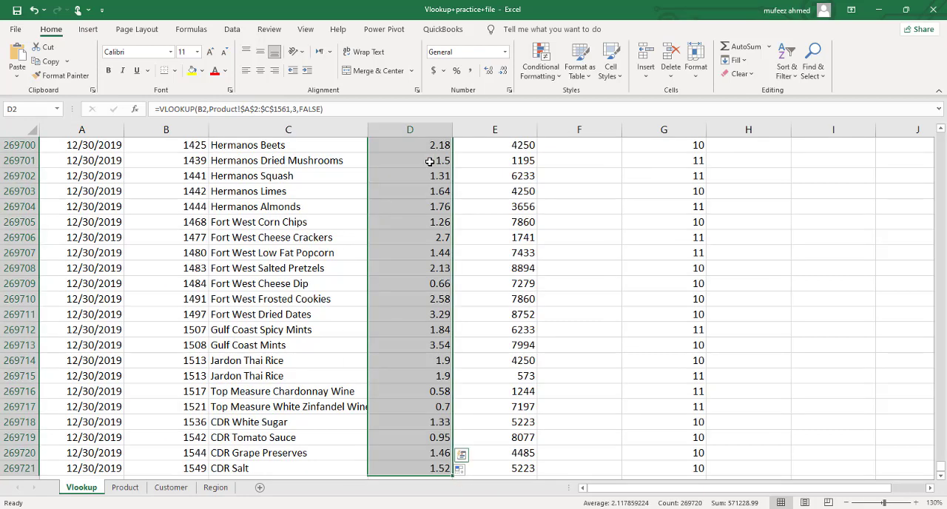
{"action": "key", "text": "ctrl+BackSpace"}
{"action": "key", "text": "Delete"}
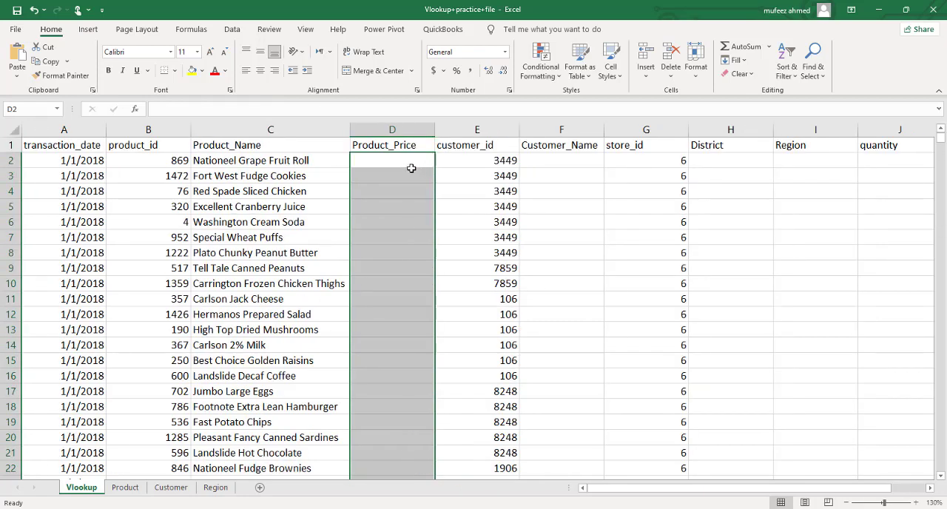
{"action": "left_click", "coordinate": [411, 162]}
Step: Review the VLOOKUP formula in C2 and copy it into D2
{"action": "double_click", "coordinate": [244, 160]}
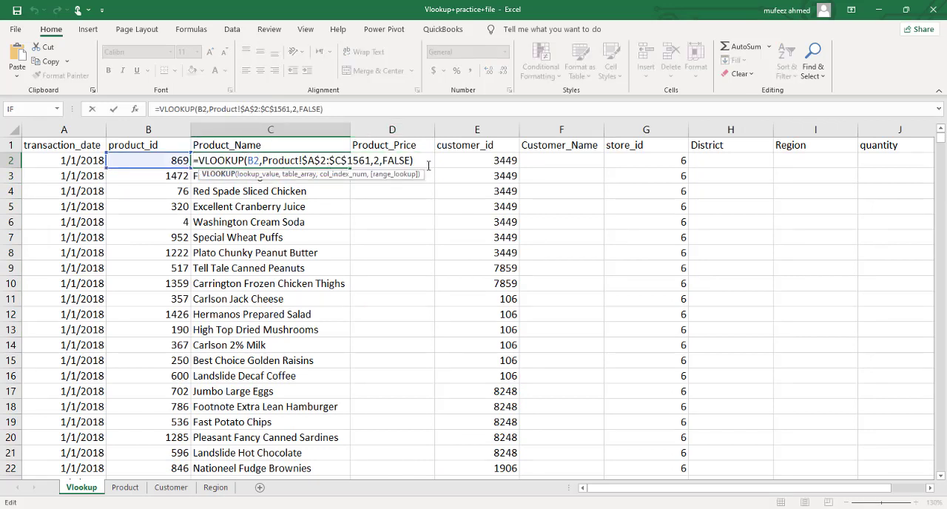
{"action": "key", "text": "Return"}
{"action": "left_click", "coordinate": [324, 158]}
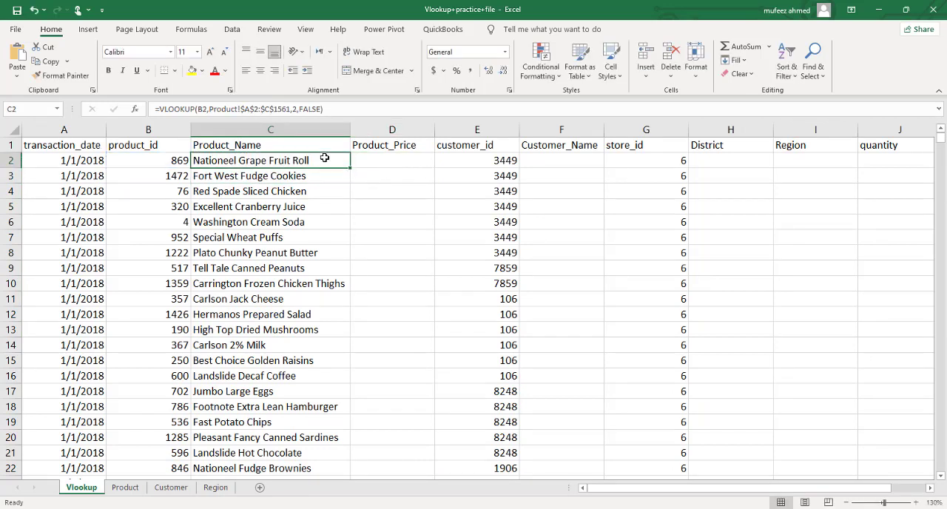
{"action": "key", "text": "ctrl+c"}
{"action": "left_click", "coordinate": [367, 160]}
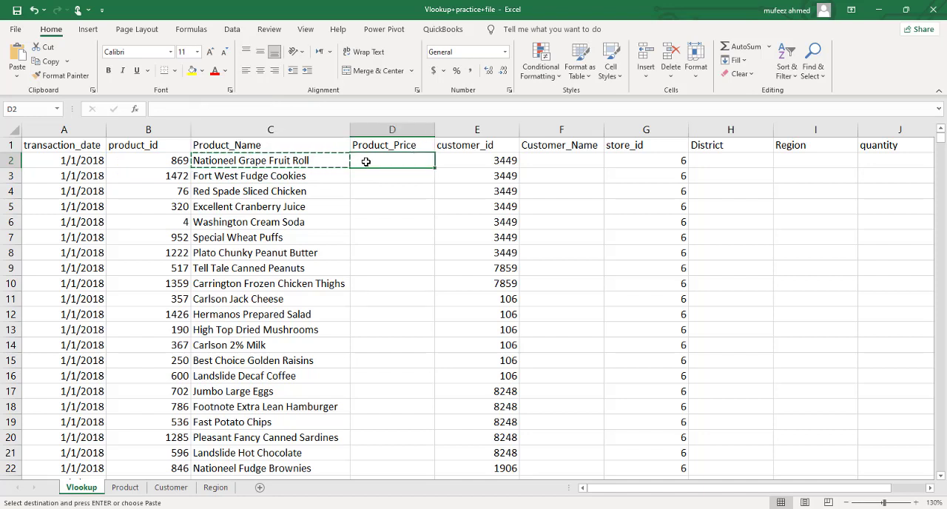
{"action": "key", "text": "ctrl+v"}
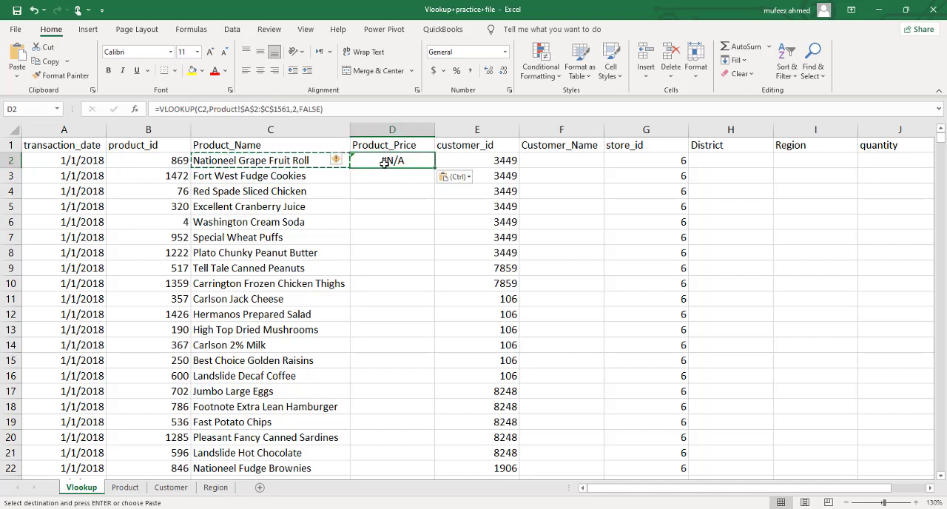
Step: Try locking the lookup value in D2's VLOOKUP formula as $C$2 and then as C$2
{"action": "double_click", "coordinate": [385, 162]}
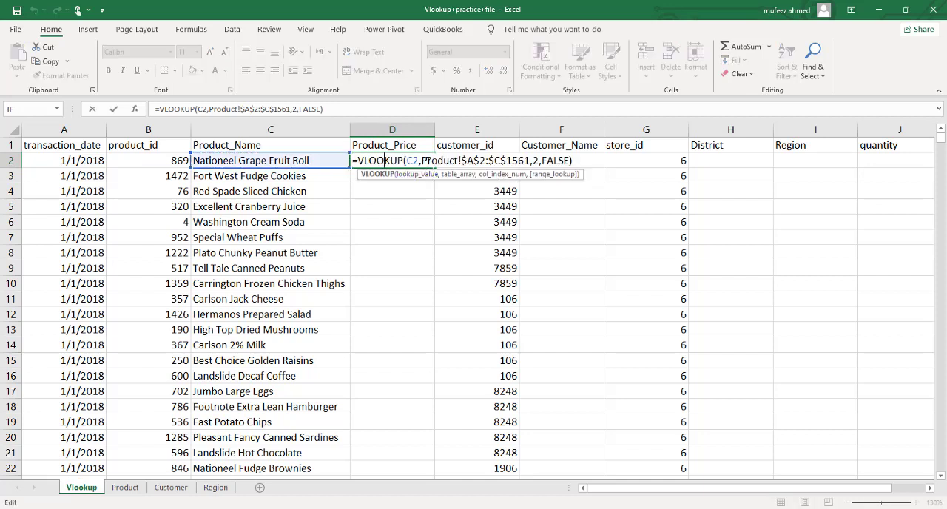
{"action": "left_click", "coordinate": [412, 161]}
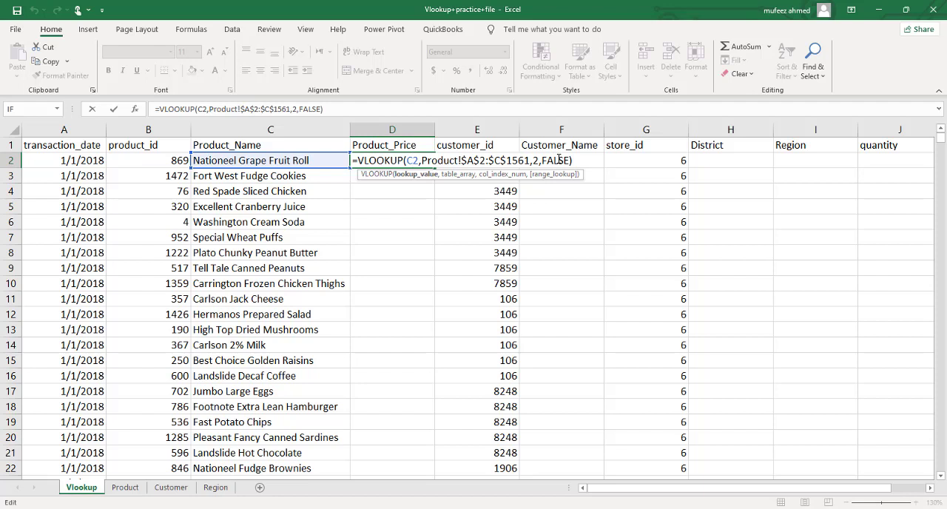
{"action": "left_click", "coordinate": [411, 161]}
{"action": "key", "text": "F4"}
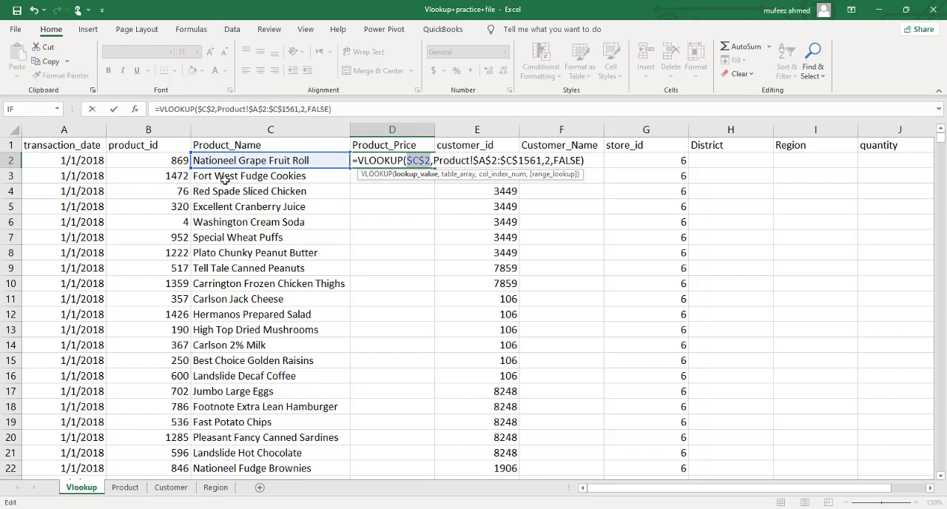
{"action": "left_click", "coordinate": [424, 161]}
{"action": "key", "text": "F4"}
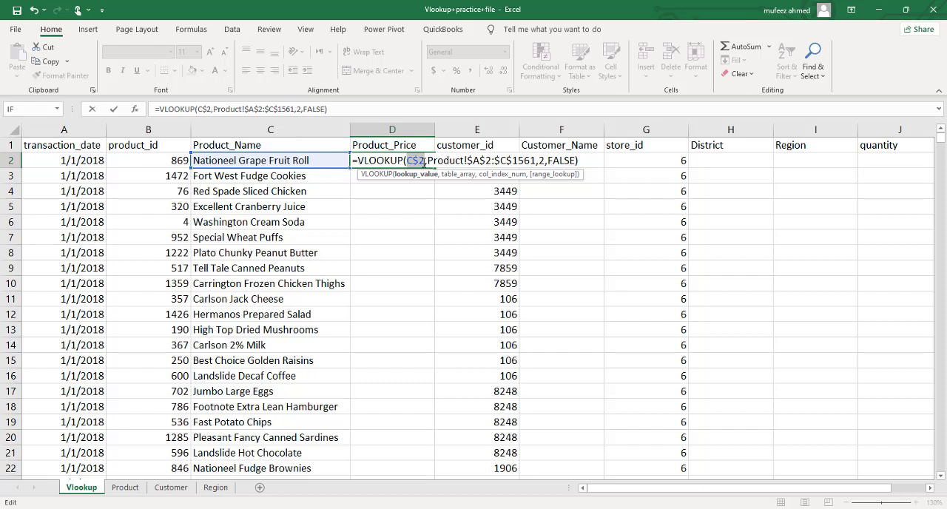
Step: Change the lookup value in D2's VLOOKUP formula to $B2, locking only the column
{"action": "left_click", "coordinate": [418, 161]}
{"action": "key", "text": "BackSpace"}
{"action": "key", "text": "BackSpace"}
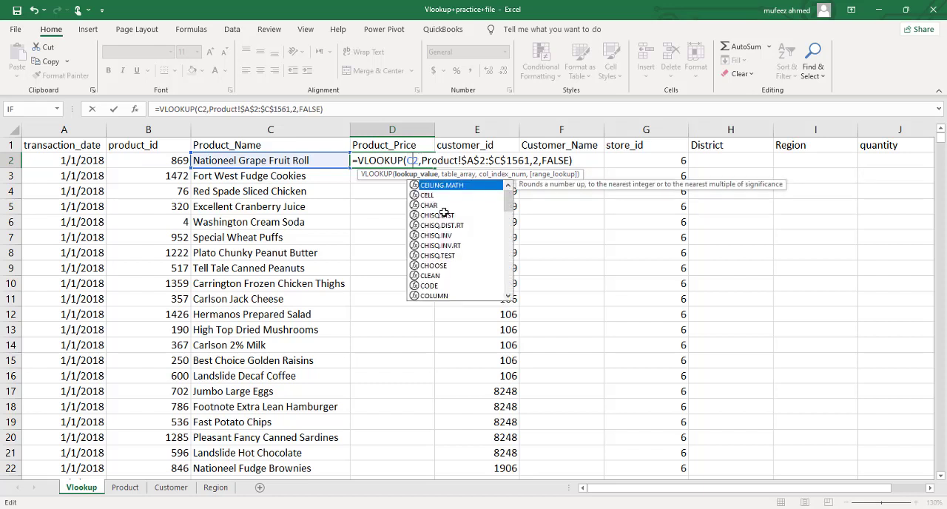
{"action": "type", "text": "B"}
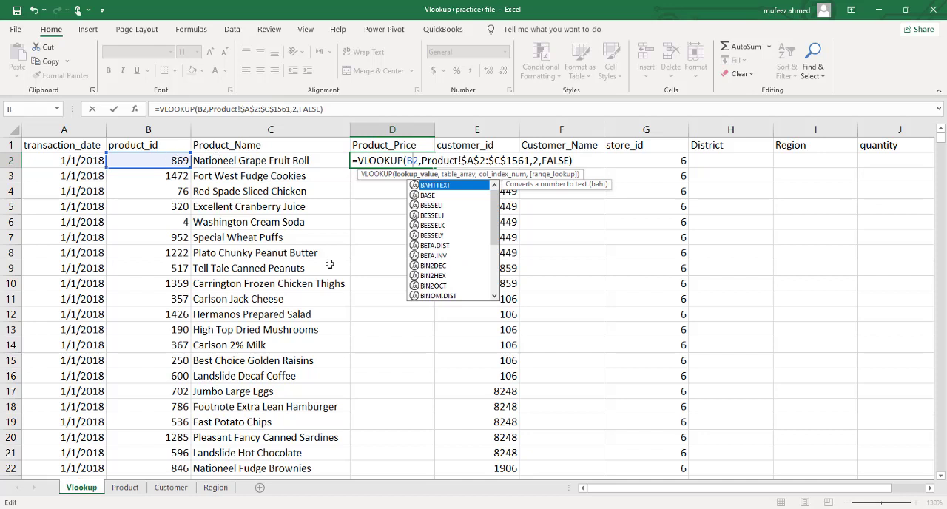
{"action": "left_click", "coordinate": [407, 160]}
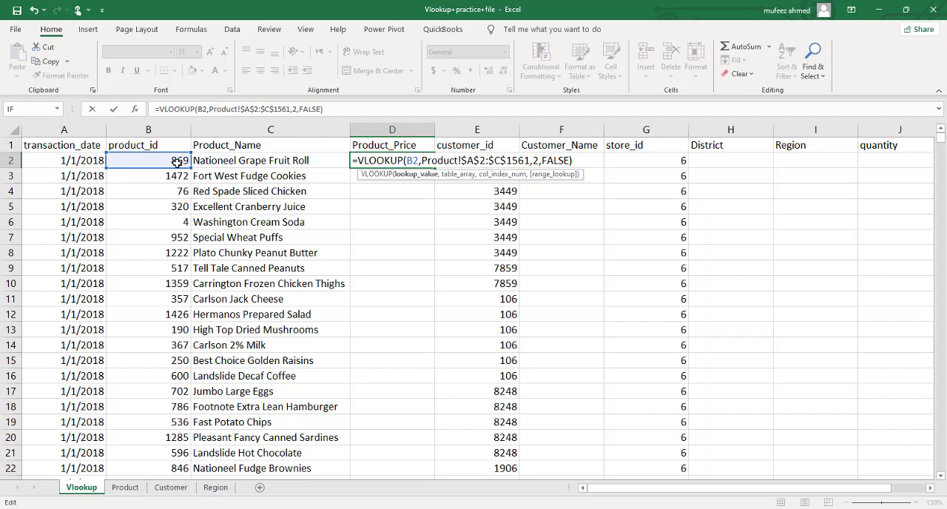
{"action": "type", "text": "$"}
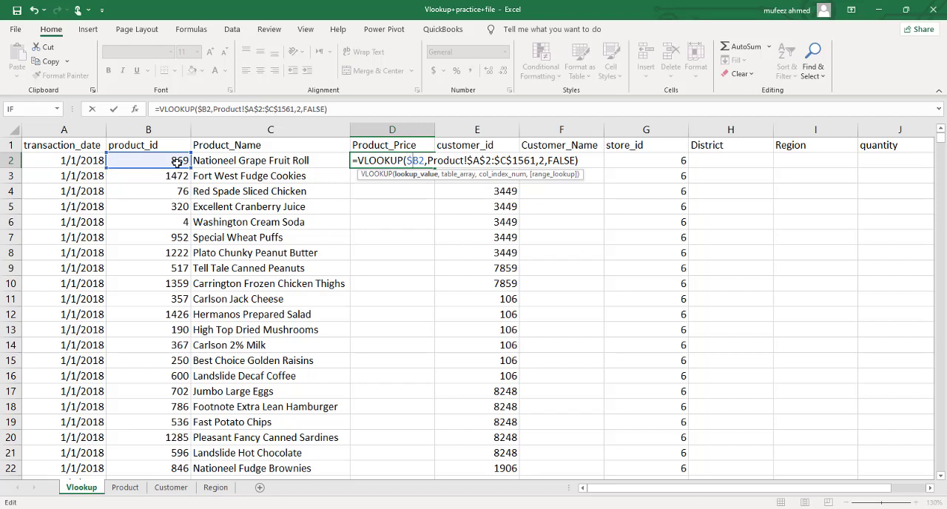
{"action": "key", "text": "Return"}
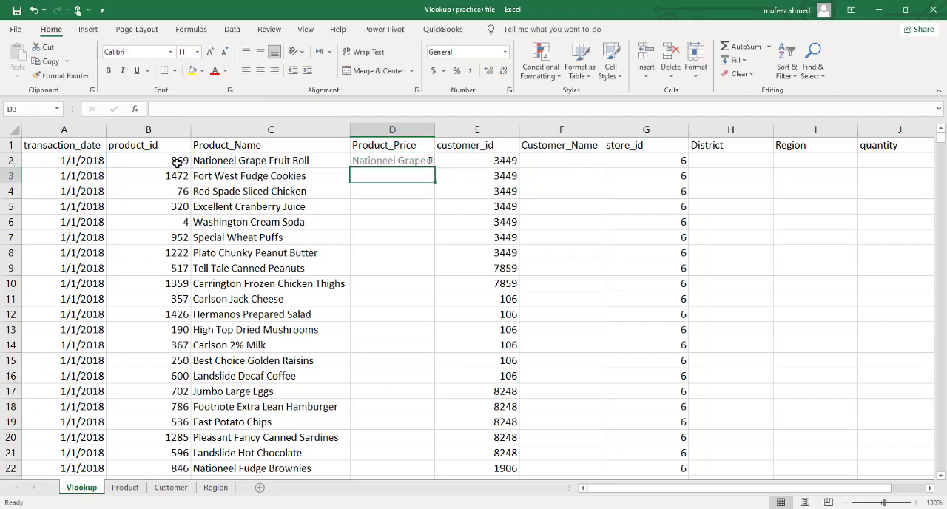
Step: Set the column index number in D2's VLOOKUP formula to 3
{"action": "double_click", "coordinate": [371, 161]}
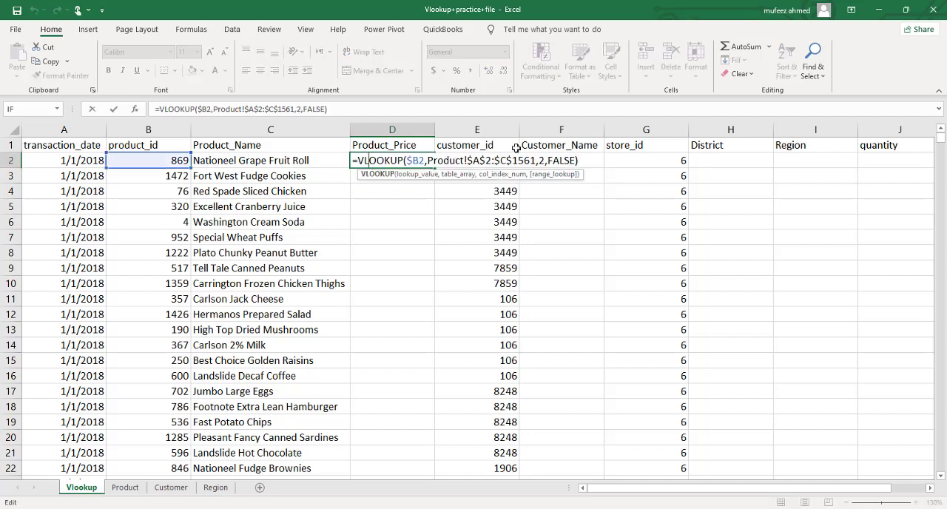
{"action": "left_click", "coordinate": [544, 161]}
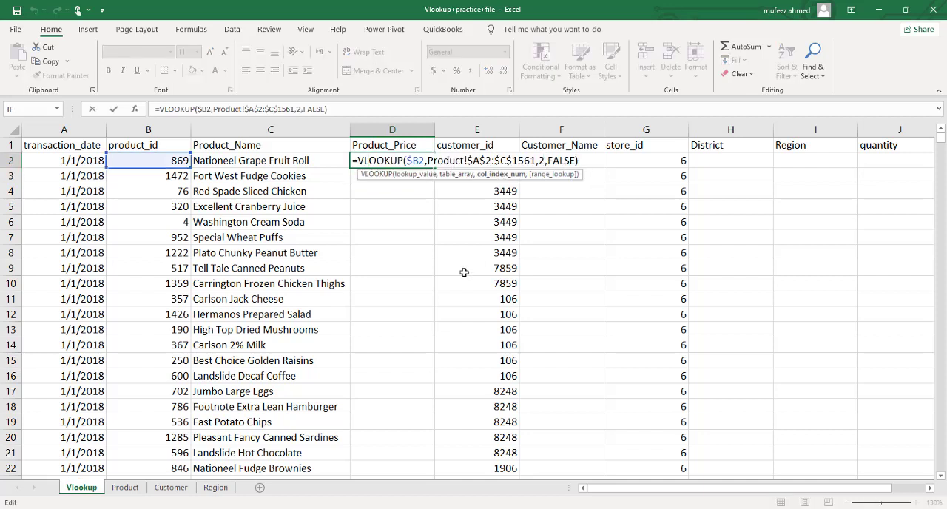
{"action": "key", "text": "BackSpace"}
{"action": "type", "text": "3"}
{"action": "key", "text": "Return"}
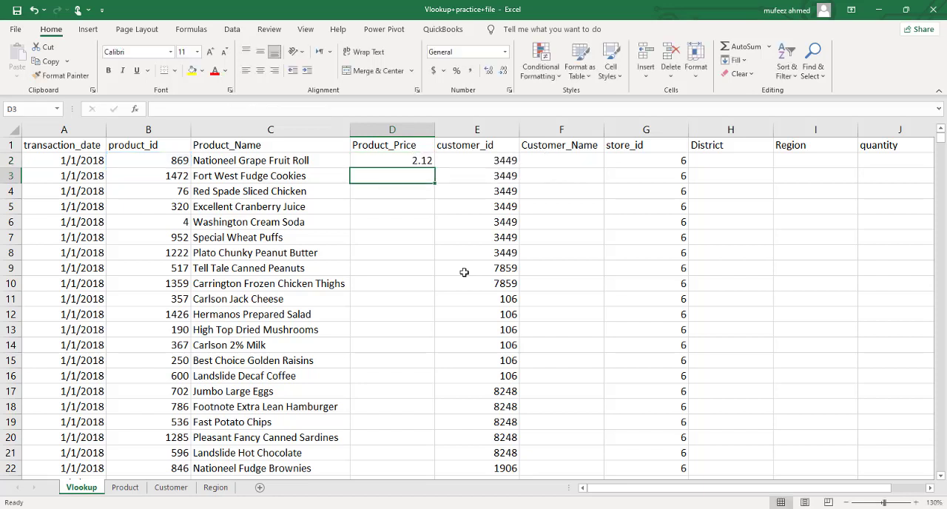
Step: Fill D2's VLOOKUP formula with the $B2 lookup value down the whole Product_Price column
{"action": "left_click", "coordinate": [428, 162]}
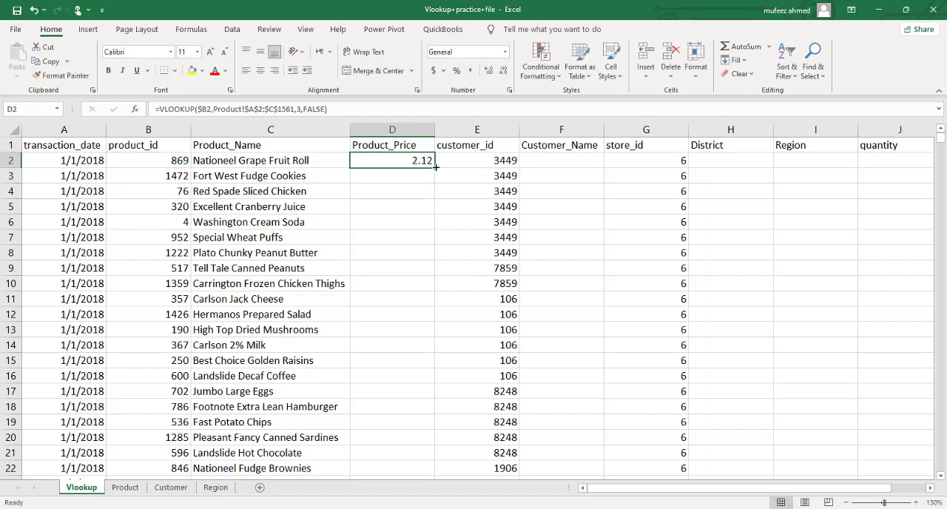
{"action": "double_click", "coordinate": [434, 167]}
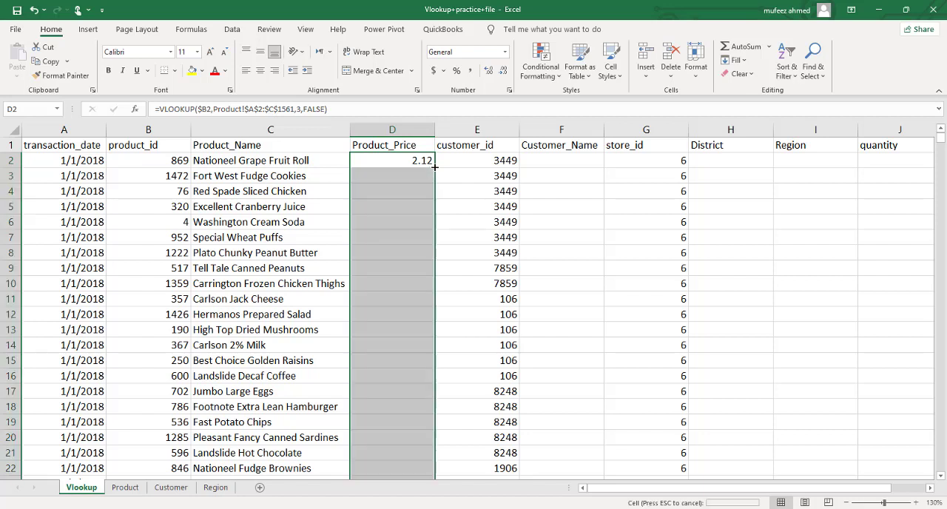
{"action": "left_click", "coordinate": [456, 271]}
Step: Examine the filled Product_Price formulas from D9 down to D158
{"action": "left_click", "coordinate": [396, 272]}
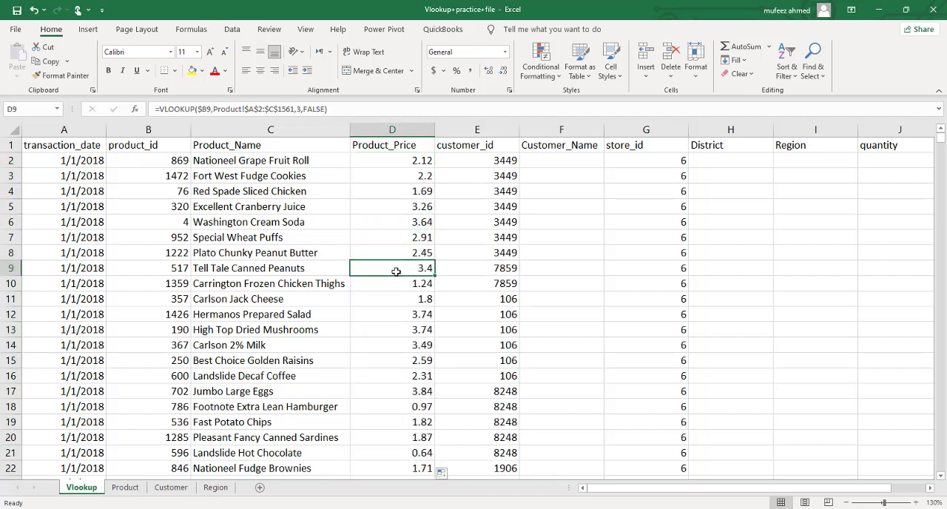
{"action": "key", "text": "Down"}
{"action": "key", "text": "Down"}
{"action": "key", "text": "Down"}
{"action": "key", "text": "Down"}
{"action": "key", "text": "Down"}
{"action": "key", "text": "Down"}
{"action": "key", "text": "Down"}
{"action": "key", "text": "Down"}
{"action": "key", "text": "Down"}
{"action": "key", "text": "Down"}
{"action": "key", "text": "Down"}
{"action": "key", "text": "Down"}
{"action": "key", "text": "Down"}
{"action": "key", "text": "Down"}
{"action": "key", "text": "Down"}
{"action": "key", "text": "Down"}
{"action": "key", "text": "Down"}
{"action": "key", "text": "Down"}
{"action": "key", "text": "Down"}
{"action": "key", "text": "Down"}
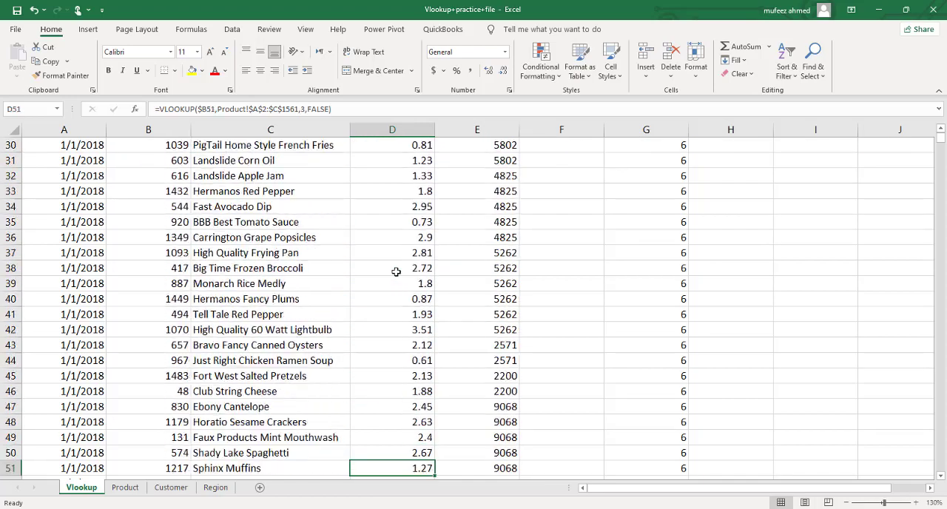
{"action": "key", "text": "Down"}
{"action": "key", "text": "Down"}
{"action": "key", "text": "Down"}
{"action": "key", "text": "Down"}
{"action": "key", "text": "Down"}
{"action": "key", "text": "Down"}
{"action": "key", "text": "Down"}
{"action": "key", "text": "Down"}
{"action": "key", "text": "Down"}
{"action": "key", "text": "Down"}
{"action": "key", "text": "Down"}
{"action": "key", "text": "Down"}
{"action": "key", "text": "Down"}
{"action": "key", "text": "Down"}
{"action": "key", "text": "Down"}
{"action": "key", "text": "Down"}
{"action": "key", "text": "Down"}
{"action": "key", "text": "Down"}
{"action": "key", "text": "Down"}
{"action": "key", "text": "Down"}
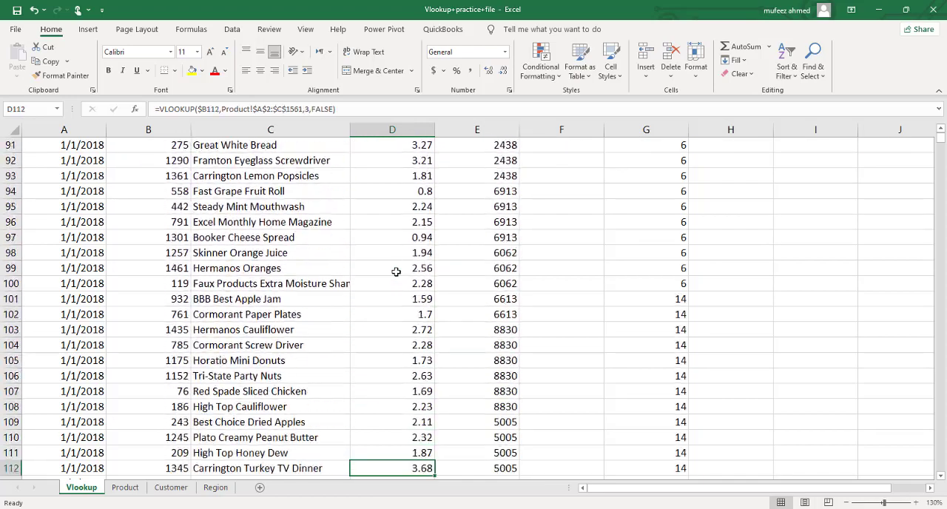
{"action": "key", "text": "Down"}
{"action": "key", "text": "Down"}
{"action": "key", "text": "Down"}
{"action": "key", "text": "Down"}
{"action": "key", "text": "Down"}
{"action": "key", "text": "Down"}
{"action": "key", "text": "Down"}
{"action": "key", "text": "Down"}
{"action": "key", "text": "Down"}
{"action": "key", "text": "Down"}
{"action": "key", "text": "Down"}
{"action": "key", "text": "Down"}
{"action": "key", "text": "Down"}
{"action": "key", "text": "Down"}
{"action": "key", "text": "Down"}
{"action": "key", "text": "Down"}
{"action": "key", "text": "Down"}
{"action": "key", "text": "Down"}
{"action": "key", "text": "Down"}
{"action": "key", "text": "Down"}
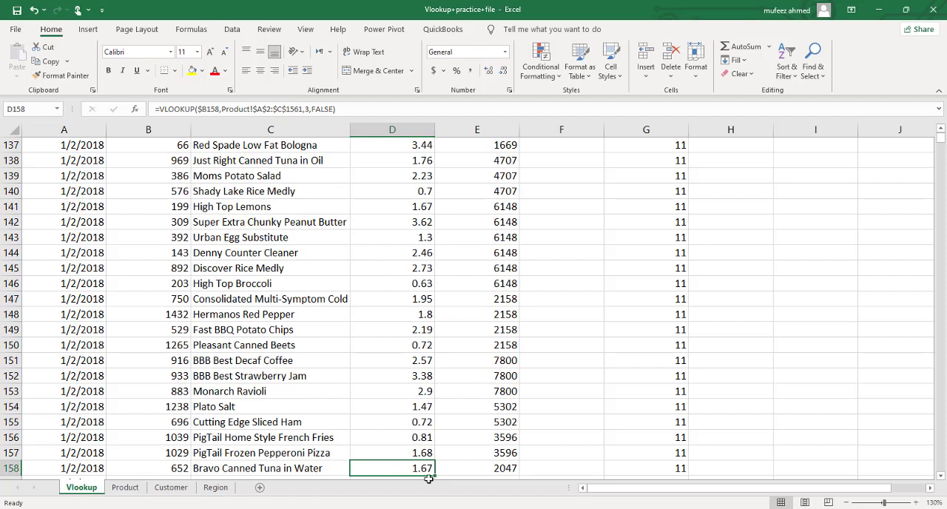
Step: Locate product id 652 on the Product sheet and select A653:C653 to verify the price looked up in D158
{"action": "left_click", "coordinate": [124, 487]}
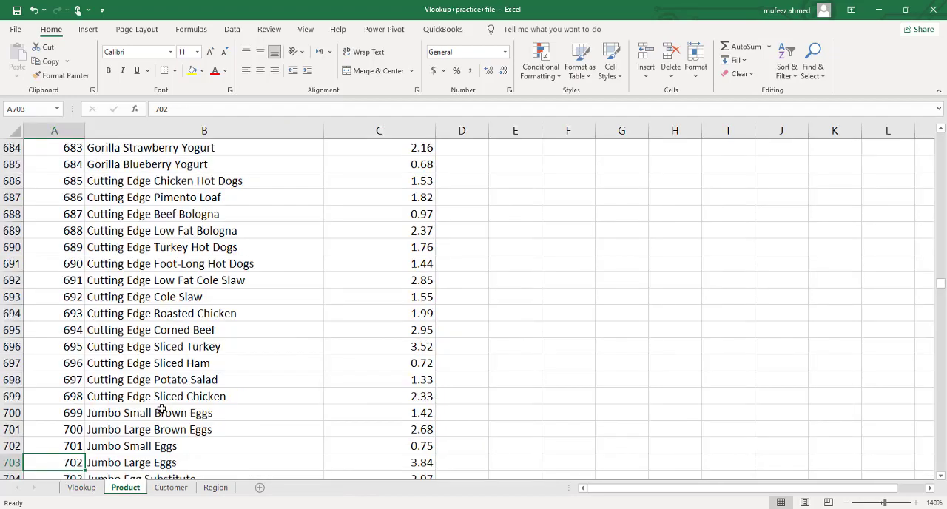
{"action": "scroll", "coordinate": [148, 285], "scroll_direction": "up", "scroll_amount": 2}
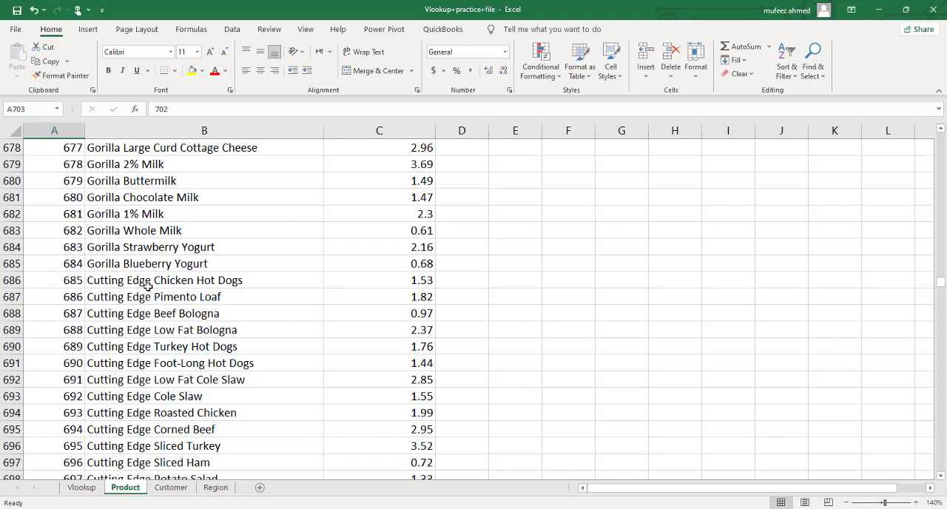
{"action": "scroll", "coordinate": [148, 285], "scroll_direction": "up", "scroll_amount": 6}
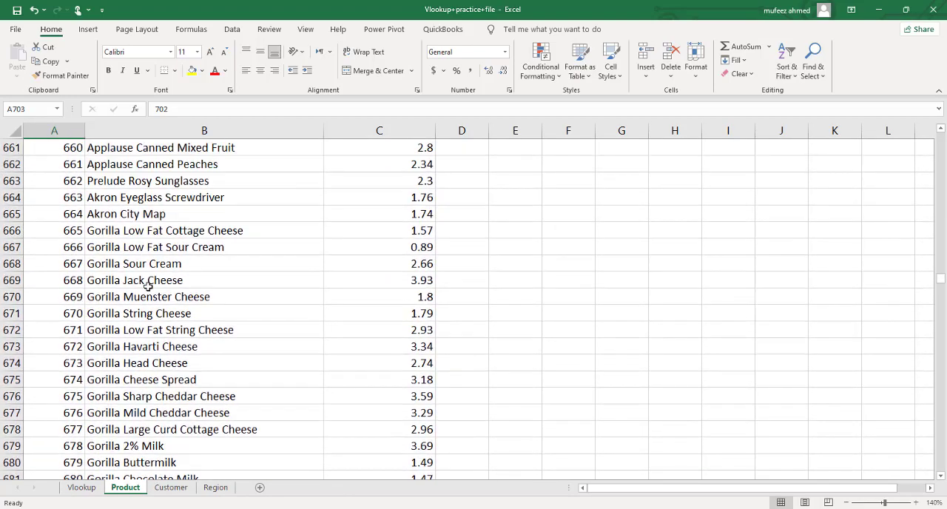
{"action": "scroll", "coordinate": [148, 286], "scroll_direction": "up", "scroll_amount": 3}
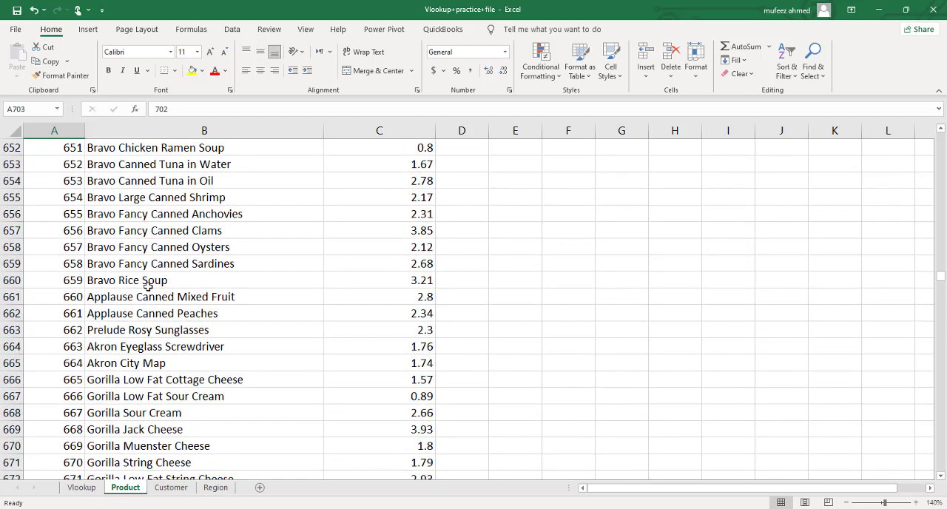
{"action": "left_click", "coordinate": [74, 167]}
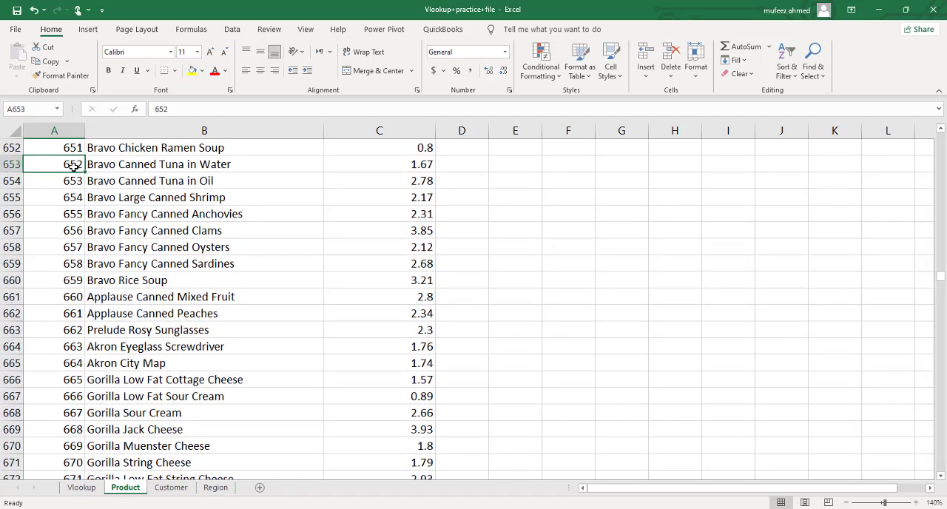
{"action": "key", "text": "shift+Right"}
{"action": "key", "text": "shift+Right"}
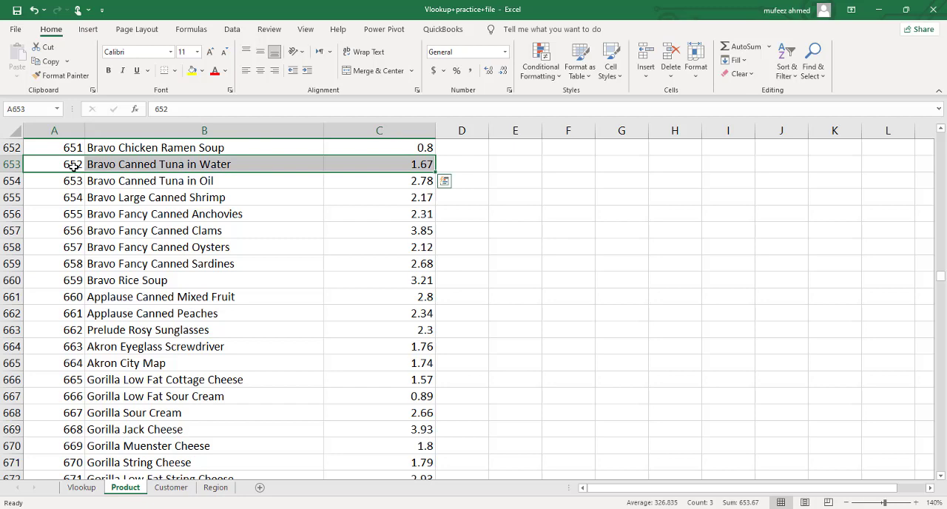
Step: Return to the Vlookup sheet and insert an empty column between Product_Price and customer_id
{"action": "left_click", "coordinate": [119, 241]}
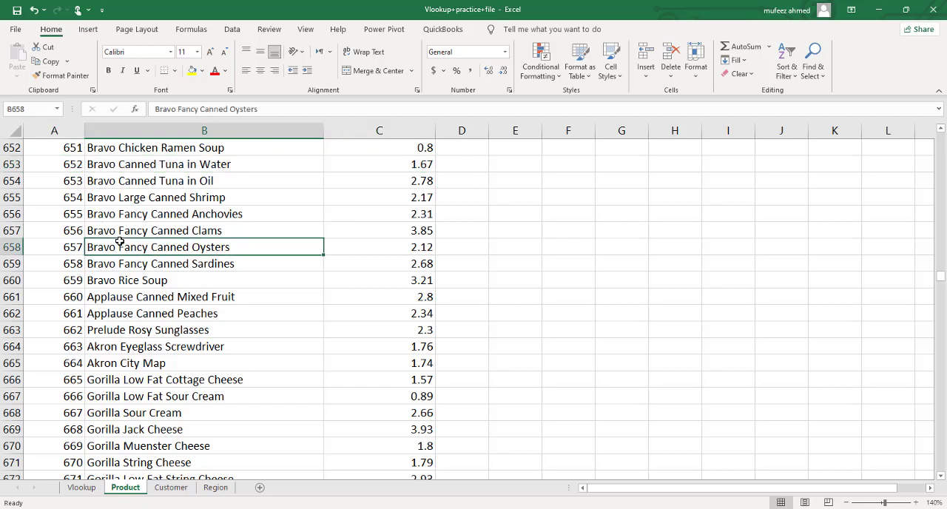
{"action": "left_click", "coordinate": [81, 488]}
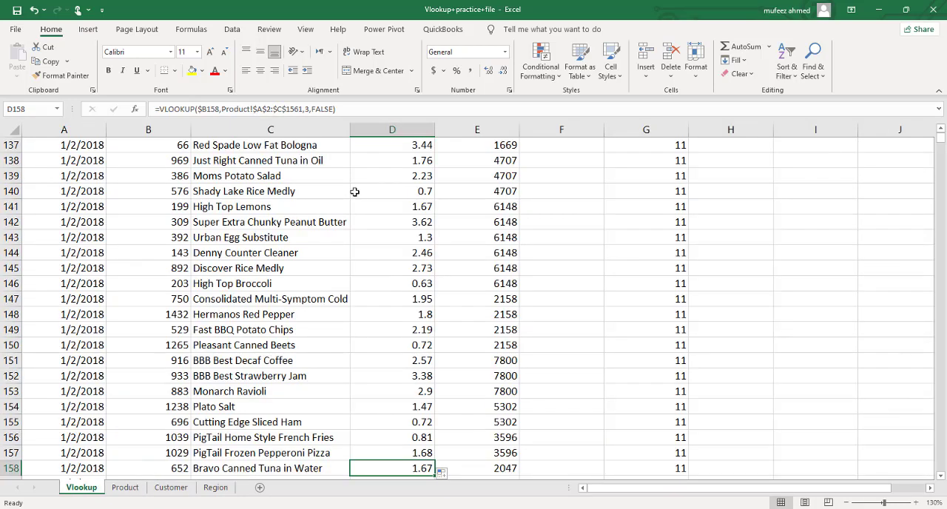
{"action": "key", "text": "ctrl+Up"}
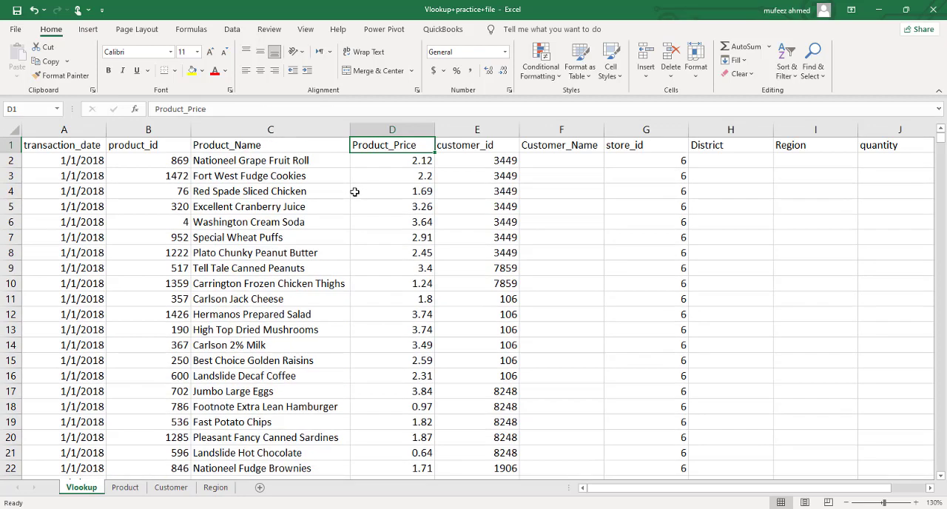
{"action": "key", "text": "Down"}
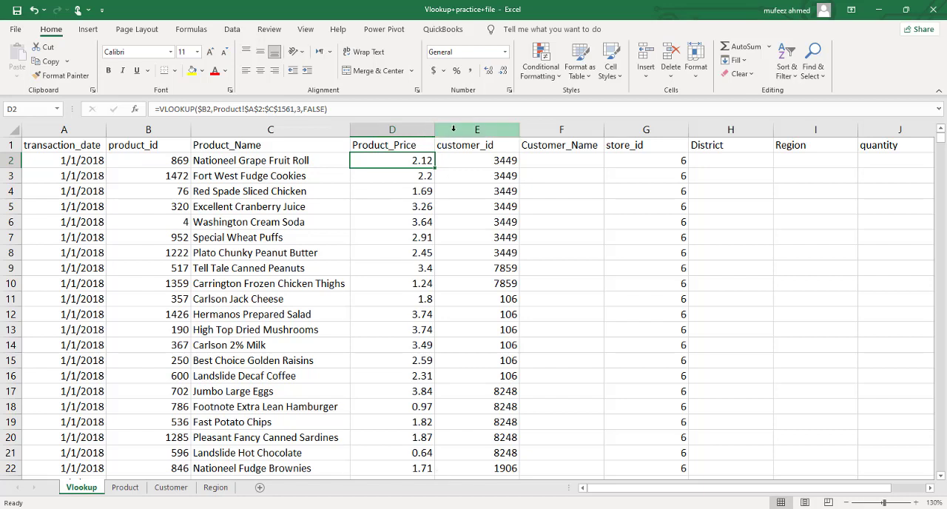
{"action": "left_click", "coordinate": [452, 131]}
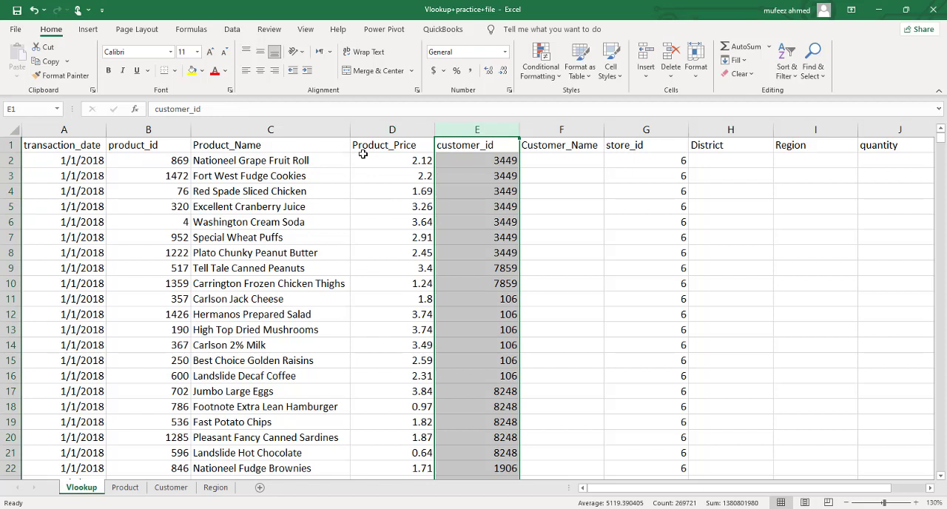
{"action": "key", "text": "ctrl+shift+plus"}
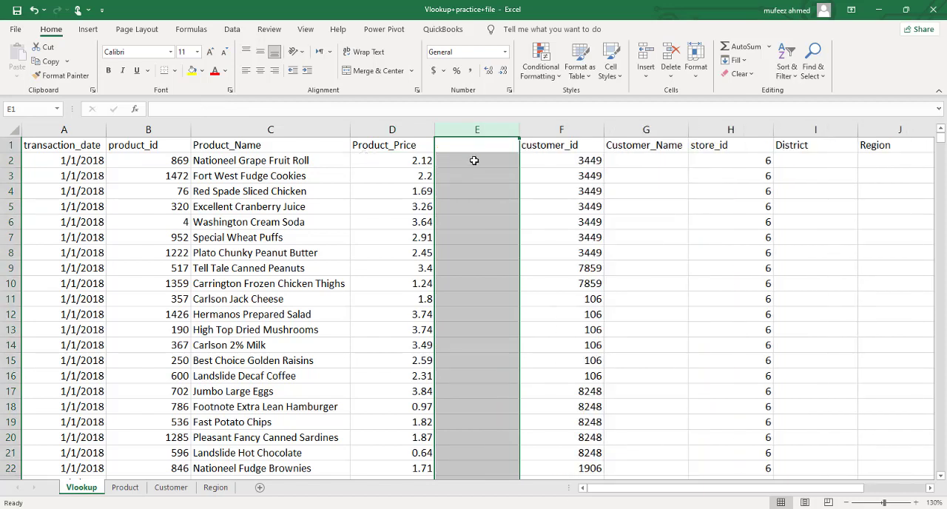
Step: Enter the heading "Product_Price (true)" in E1 and fit column E's width to it
{"action": "type", "text": "Pro"}
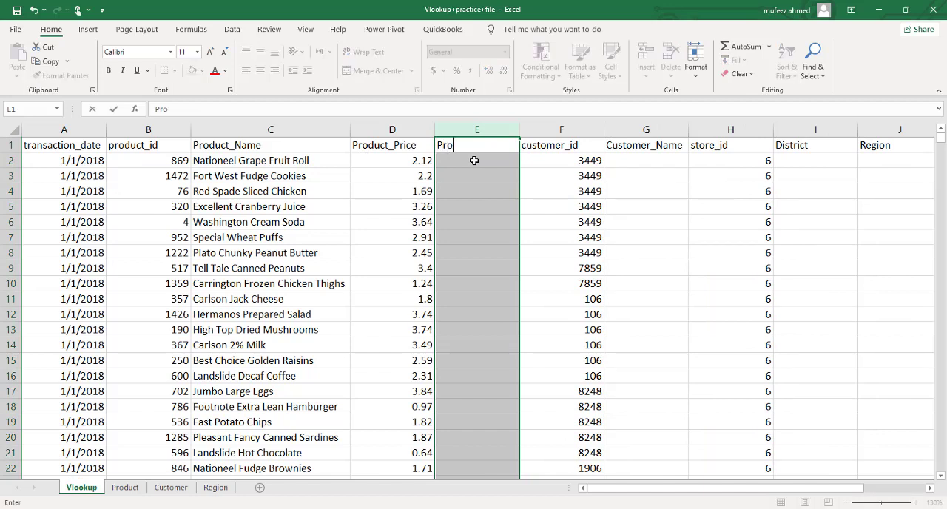
{"action": "type", "text": "duct_Price"}
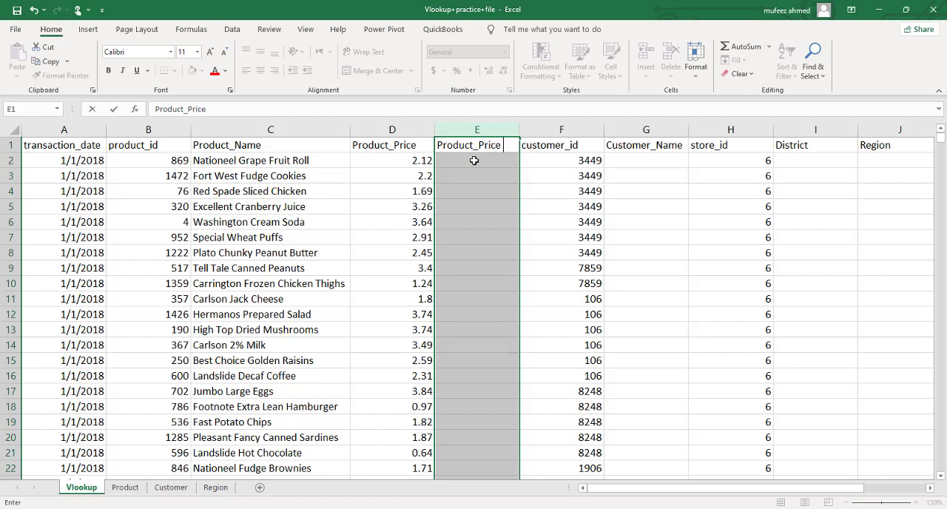
{"action": "type", "text": " (true)"}
{"action": "key", "text": "Return"}
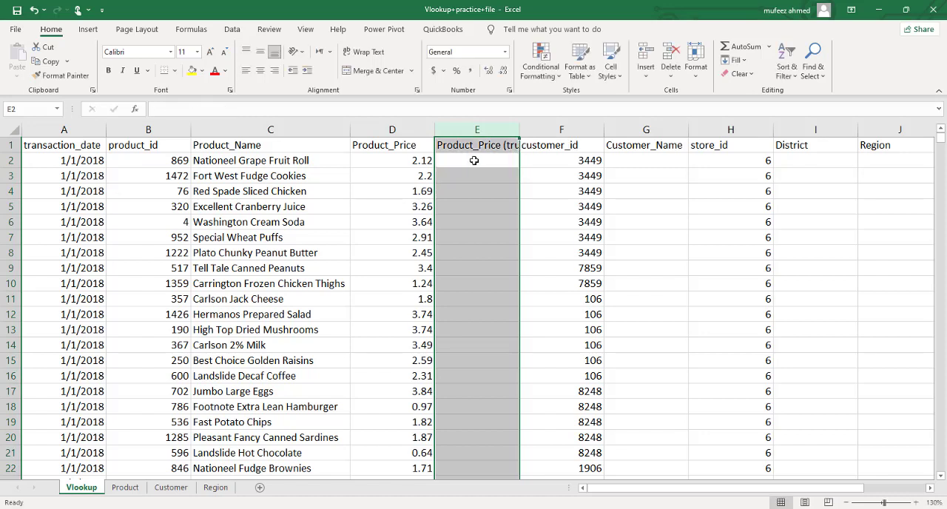
{"action": "double_click", "coordinate": [517, 130]}
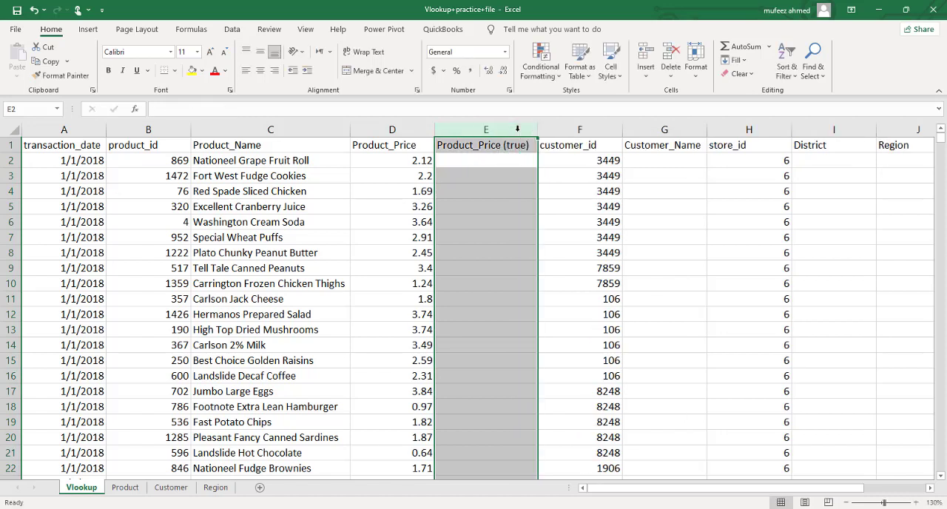
Step: Begin a VLOOKUP formula in E2 with the product id in B2 as the lookup value
{"action": "left_click", "coordinate": [511, 162]}
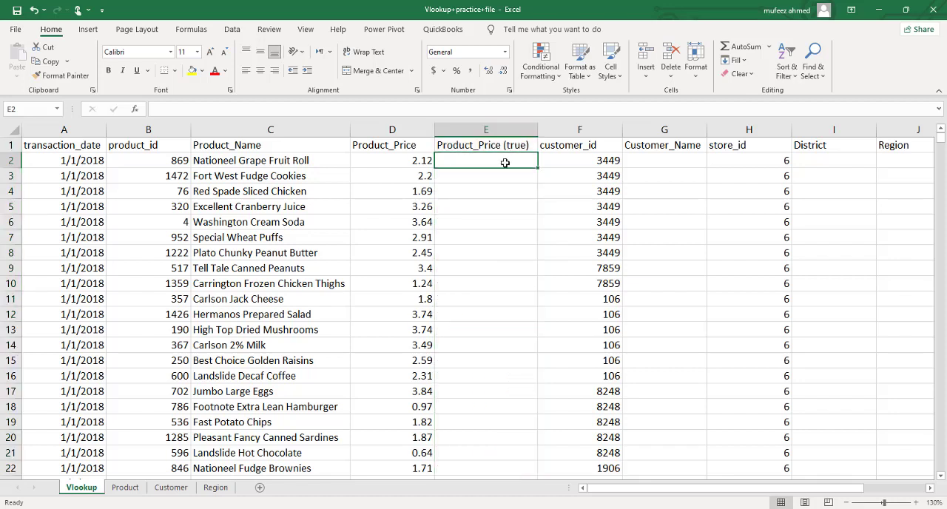
{"action": "type", "text": "=vl"}
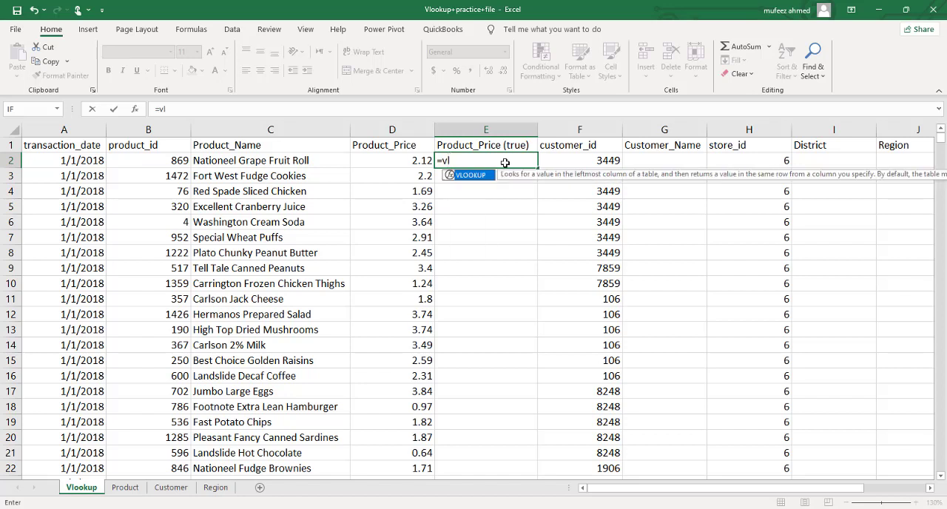
{"action": "key", "text": "Tab"}
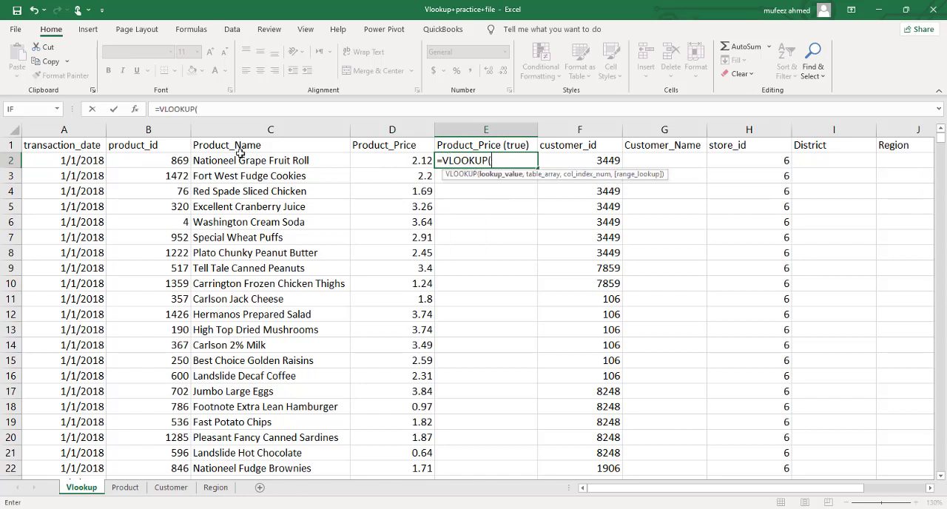
{"action": "left_click", "coordinate": [186, 161]}
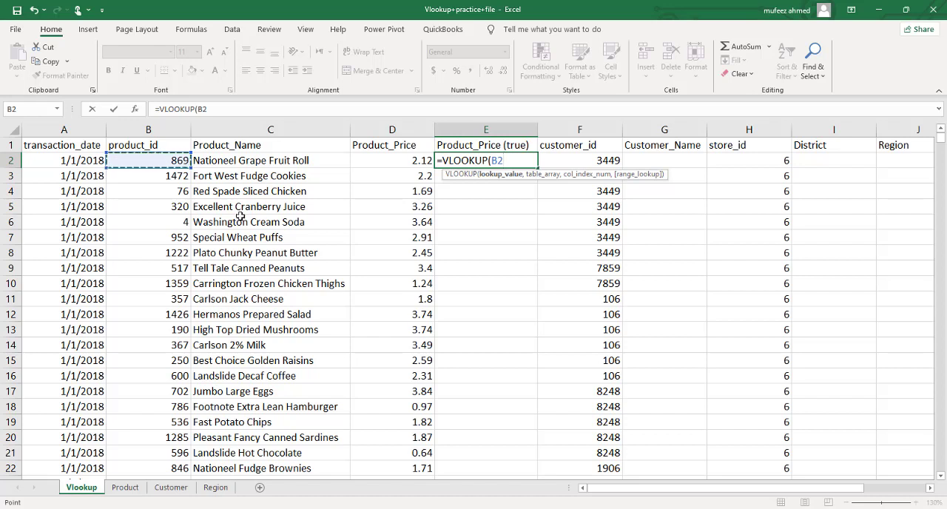
{"action": "type", "text": ","}
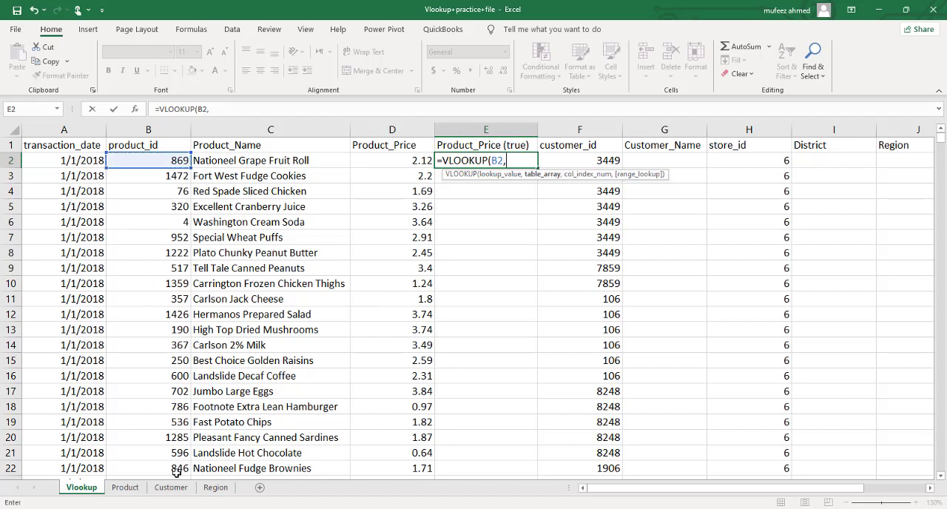
Step: Complete E2's VLOOKUP with table array Product!A2:C1561, column index 3 and approximate match TRUE
{"action": "left_click", "coordinate": [139, 487]}
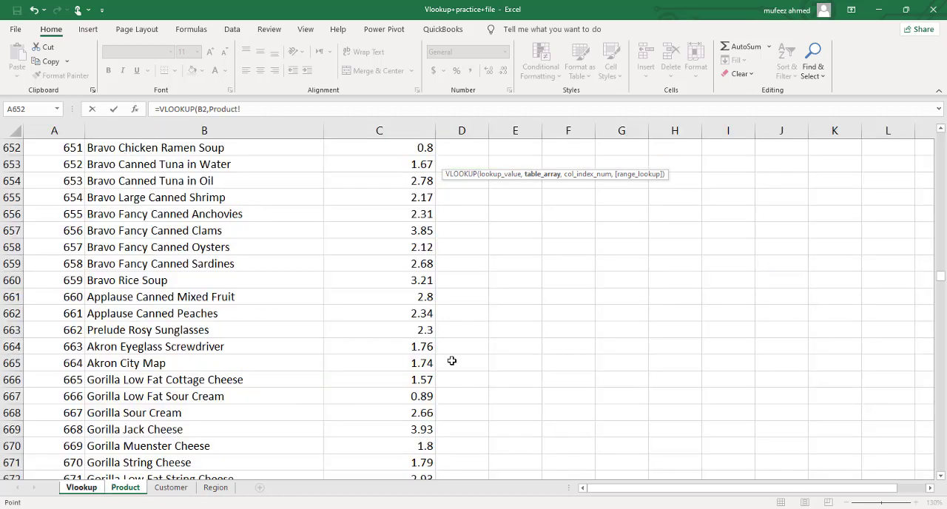
{"action": "left_click_drag", "start_coordinate": [942, 286], "coordinate": [942, 133]}
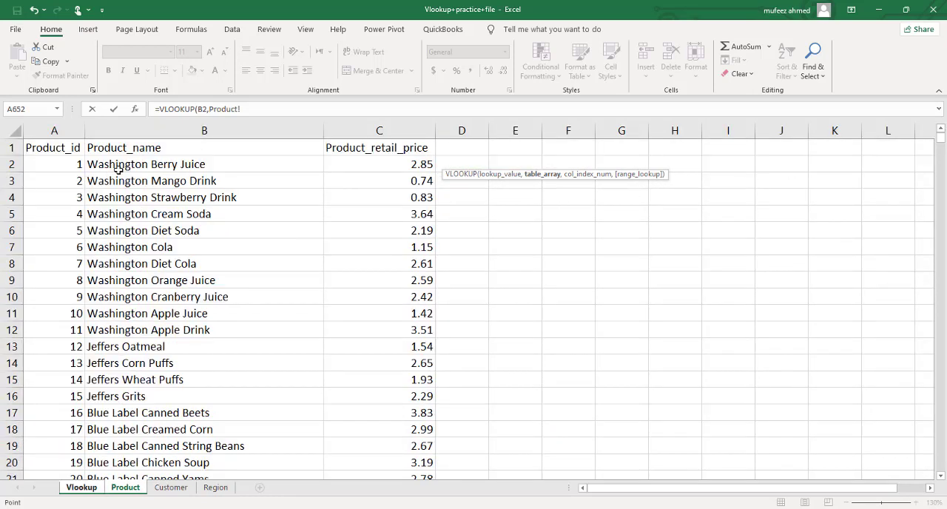
{"action": "left_click", "coordinate": [76, 167]}
{"action": "key", "text": "ctrl+shift+Right"}
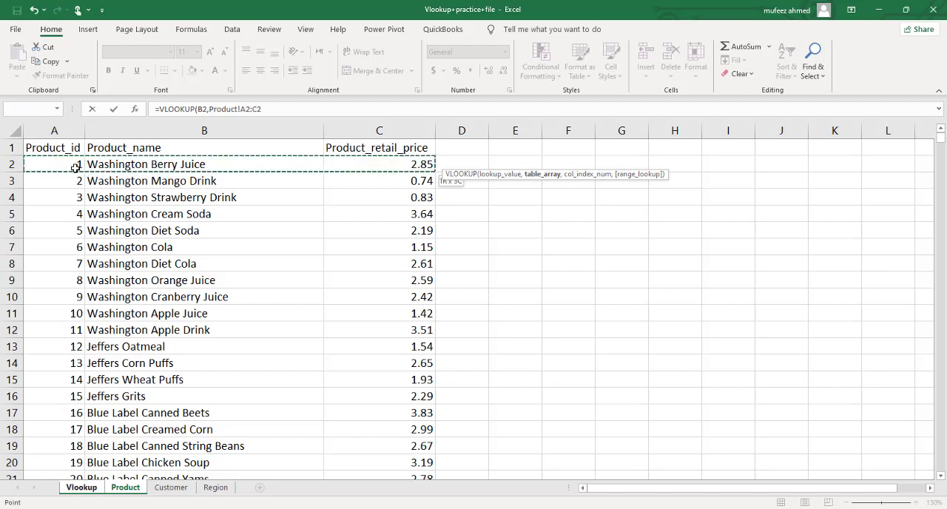
{"action": "key", "text": "ctrl+shift+Down"}
{"action": "type", "text": ","}
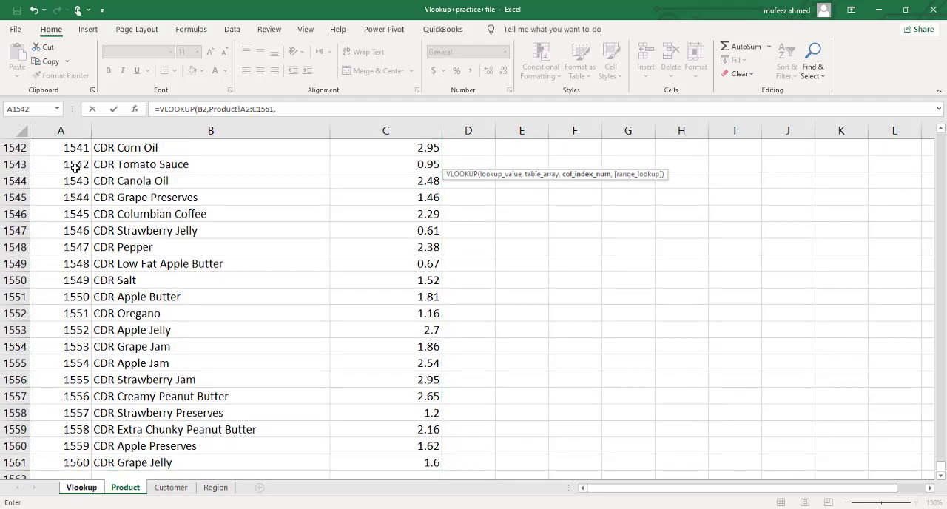
{"action": "type", "text": "3,try"}
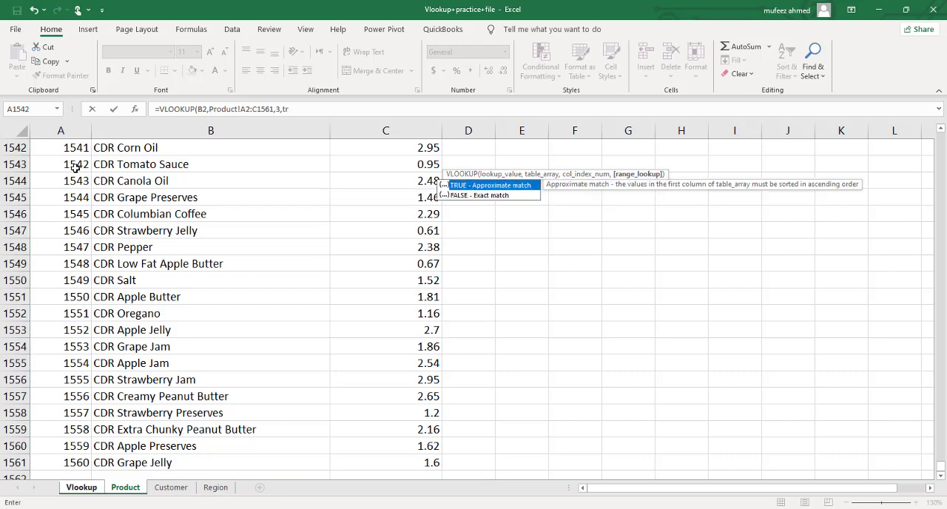
{"action": "key", "text": "Return"}
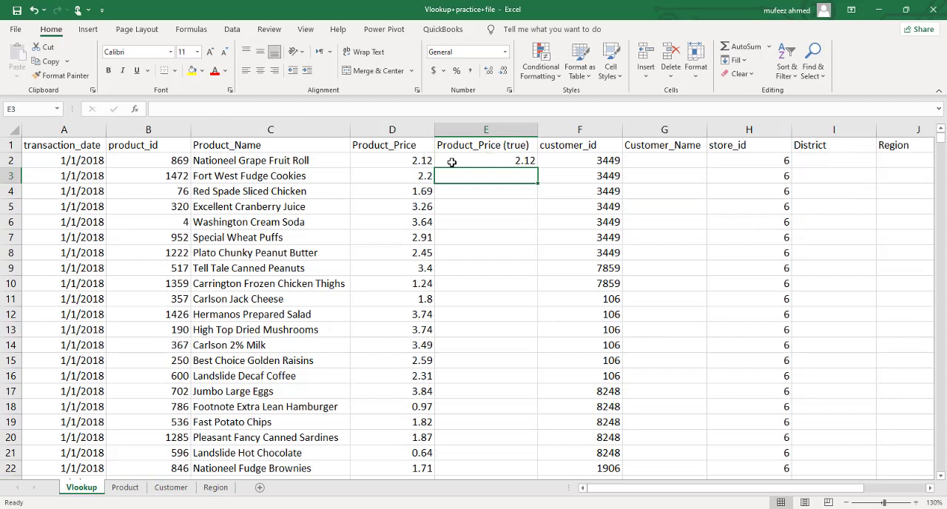
Step: Replace the B2 lookup value in E2's VLOOKUP formula with the number 869.1
{"action": "left_click", "coordinate": [418, 158]}
{"action": "key", "text": "Right"}
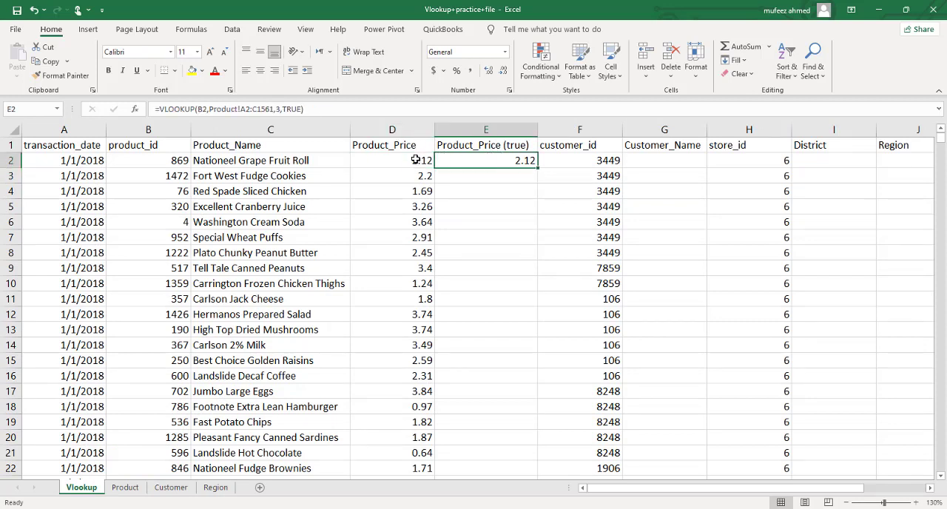
{"action": "left_click", "coordinate": [487, 148]}
{"action": "left_click", "coordinate": [489, 157]}
{"action": "double_click", "coordinate": [494, 155]}
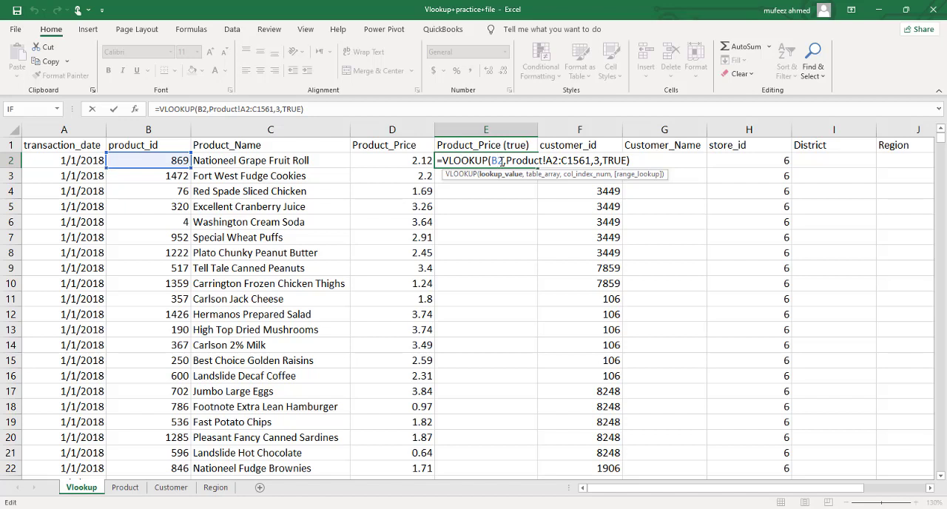
{"action": "left_click", "coordinate": [501, 161]}
{"action": "key", "text": "BackSpace"}
{"action": "key", "text": "BackSpace"}
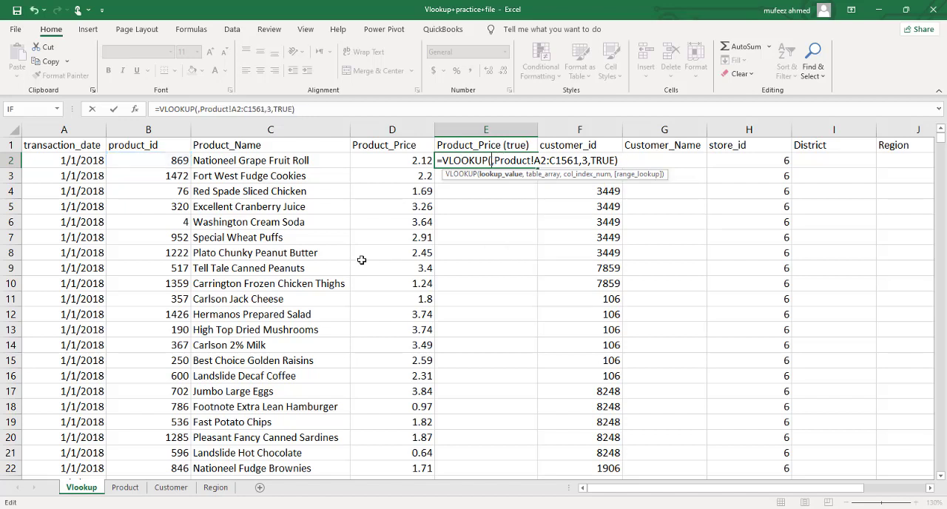
{"action": "type", "text": "869"}
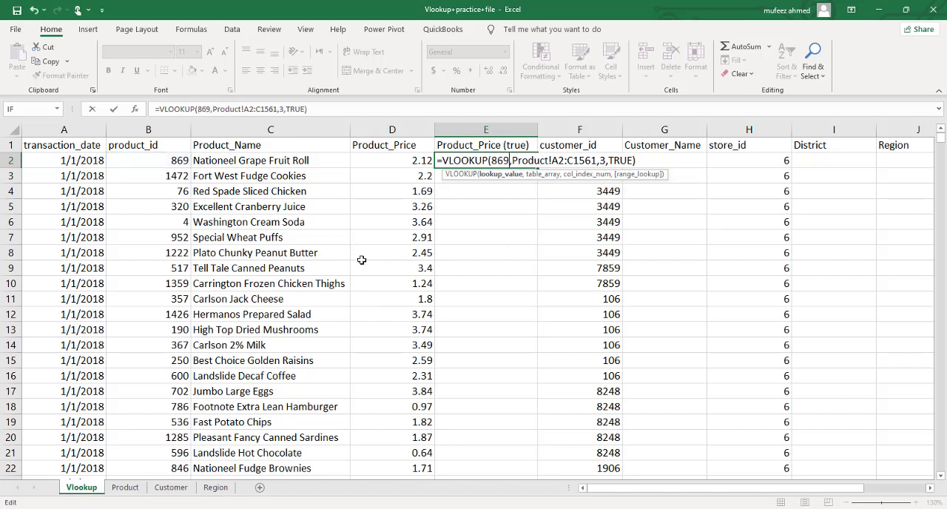
{"action": "type", "text": ".1"}
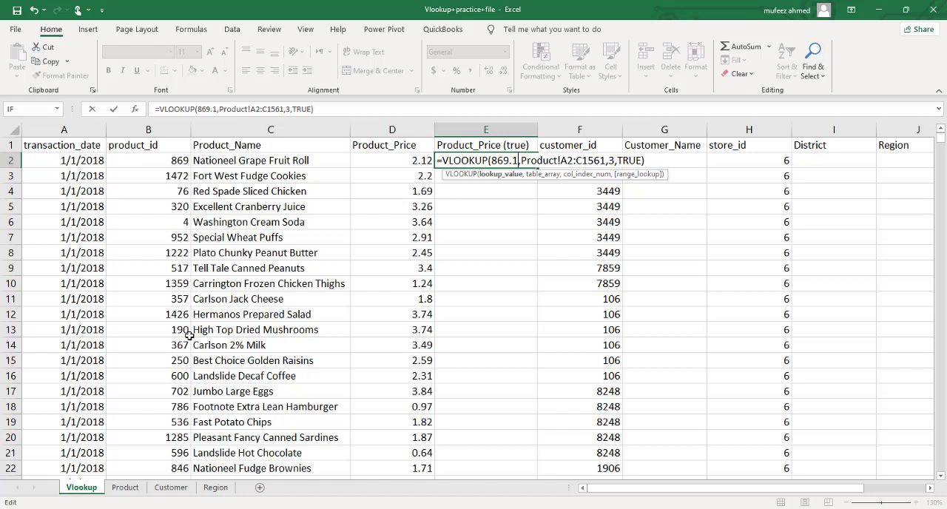
{"action": "key", "text": "Return"}
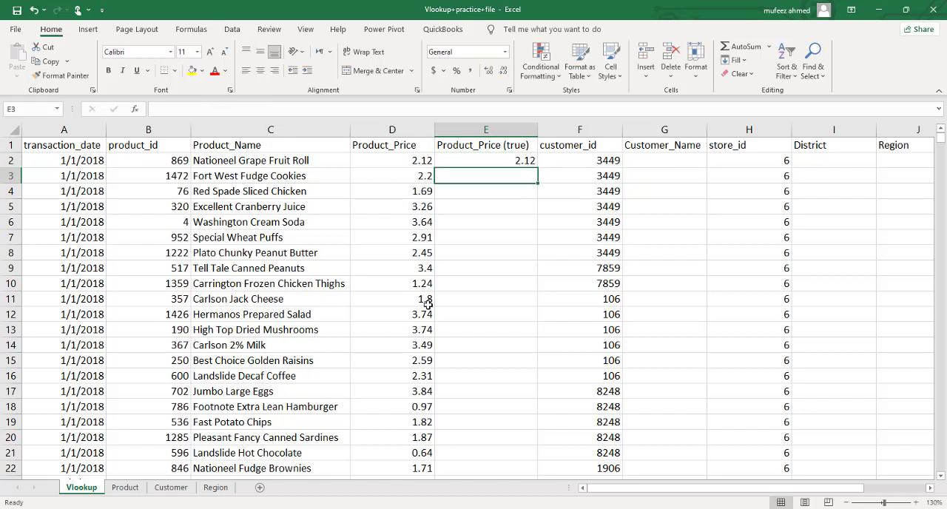
Step: Change the range lookup argument in E2's VLOOKUP formula to FALSE and reselect E2
{"action": "left_click", "coordinate": [503, 158]}
{"action": "double_click", "coordinate": [504, 158]}
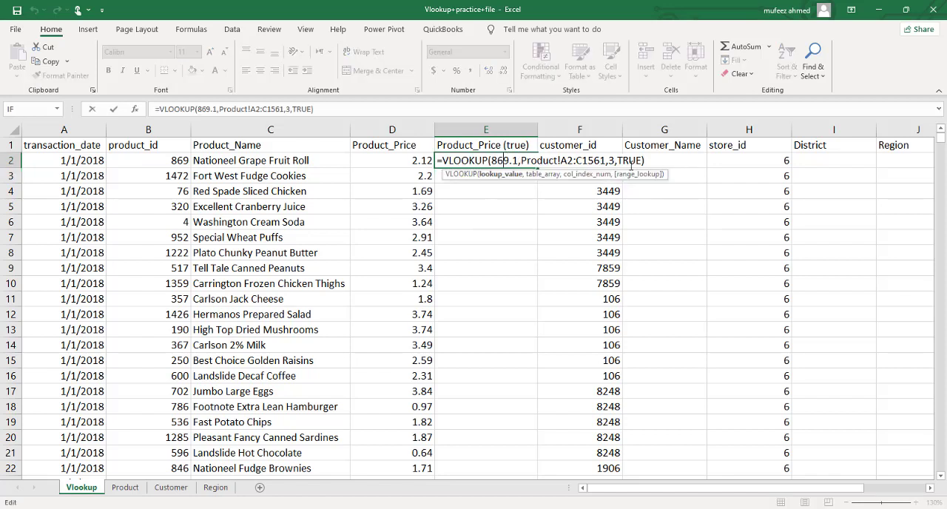
{"action": "left_click", "coordinate": [642, 161]}
{"action": "key", "text": "BackSpace"}
{"action": "key", "text": "BackSpace"}
{"action": "key", "text": "BackSpace"}
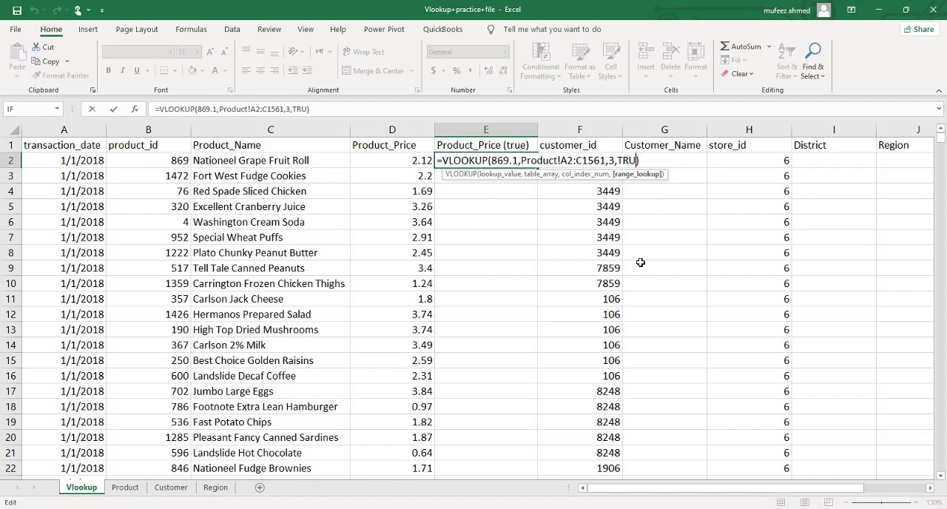
{"action": "key", "text": "BackSpace"}
{"action": "type", "text": "f"}
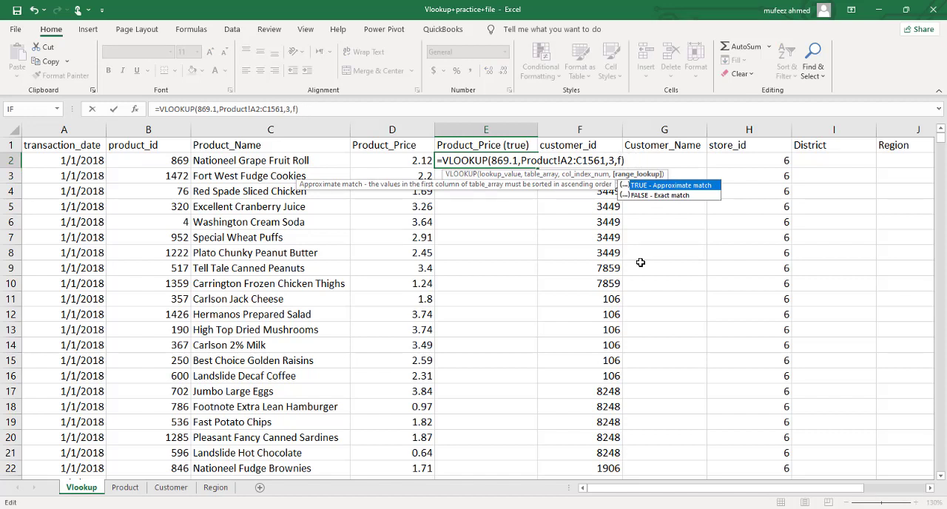
{"action": "type", "text": "alse"}
{"action": "key", "text": "Return"}
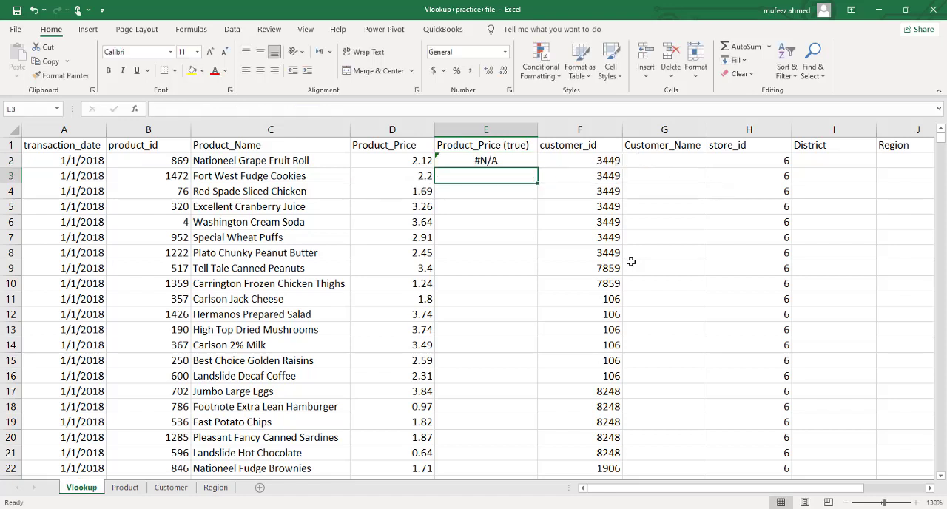
{"action": "left_click", "coordinate": [516, 163]}
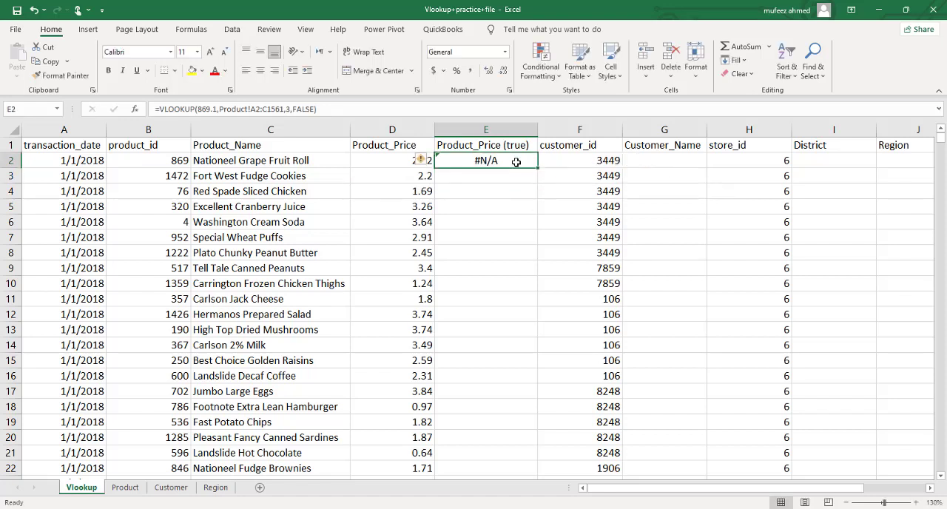